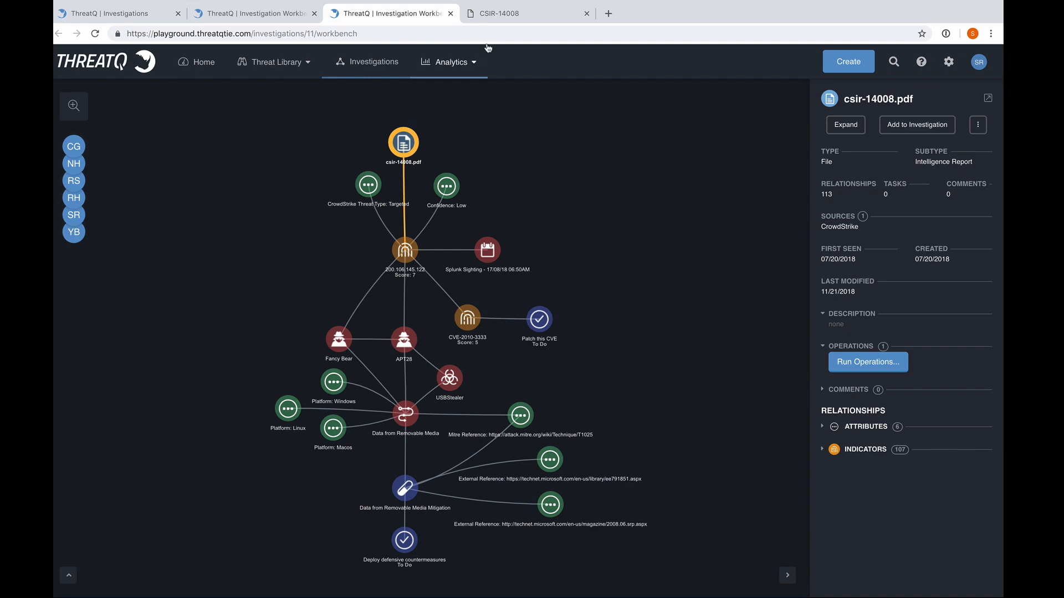
Look over the CSIR-14008 report, and inspect the csir-14008.pdf node in the investigation graph containing only the report and one IP indicator
left_click(498, 19)
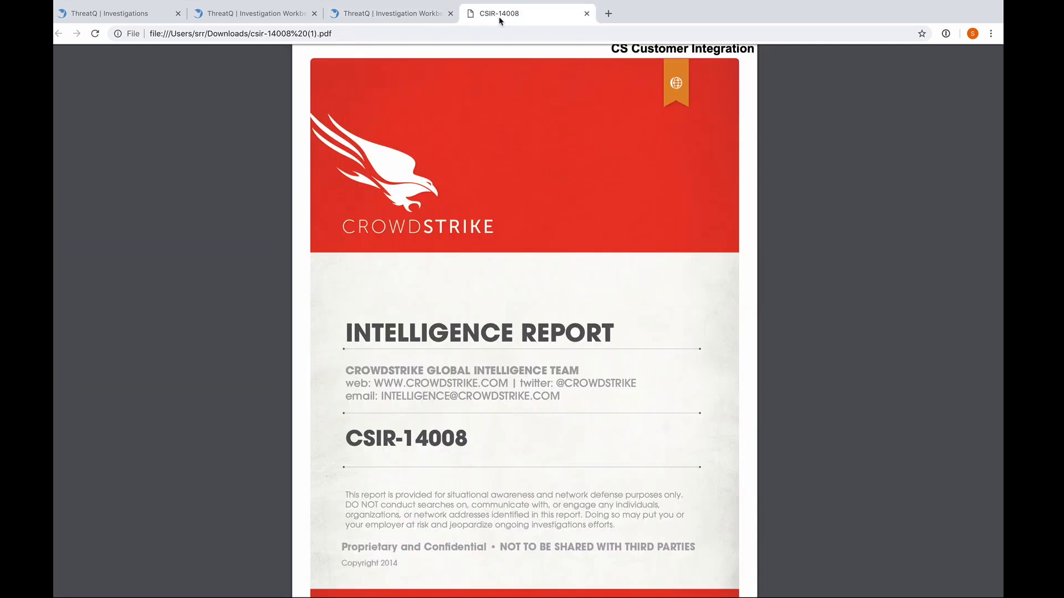
left_click(396, 13)
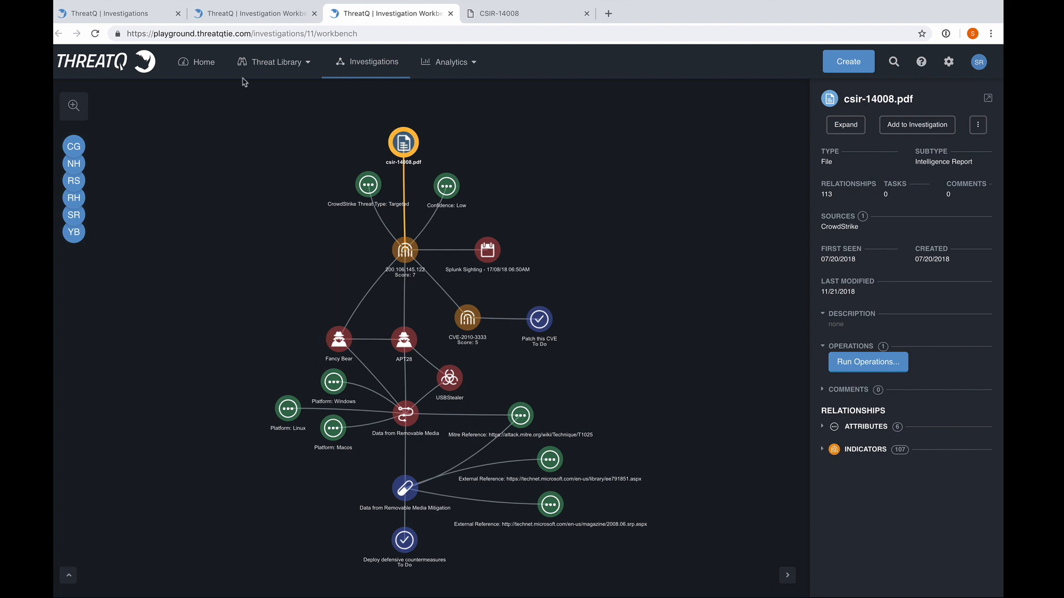
left_click(272, 14)
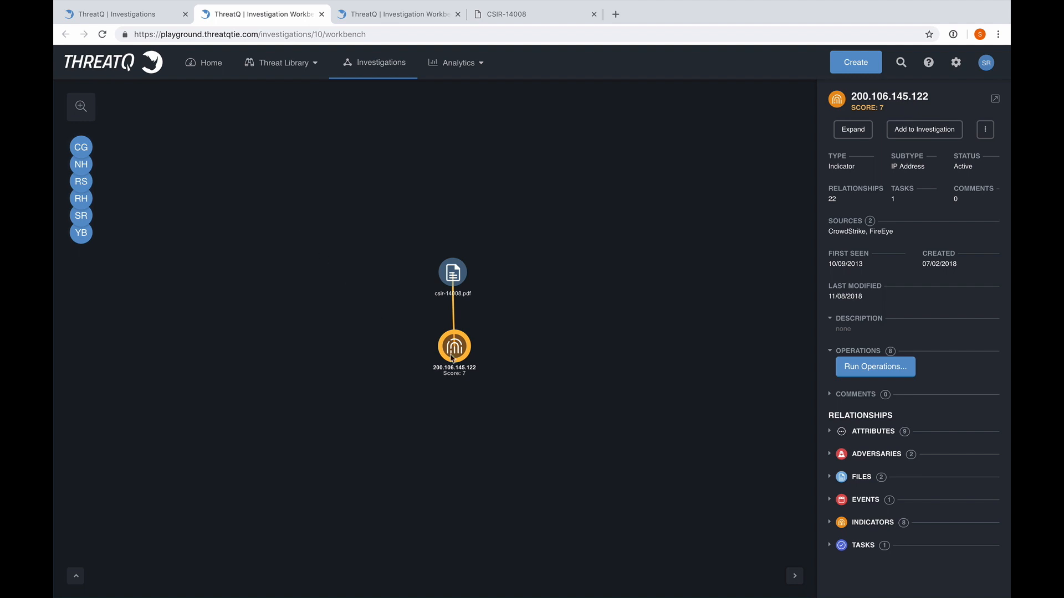
left_click(458, 270)
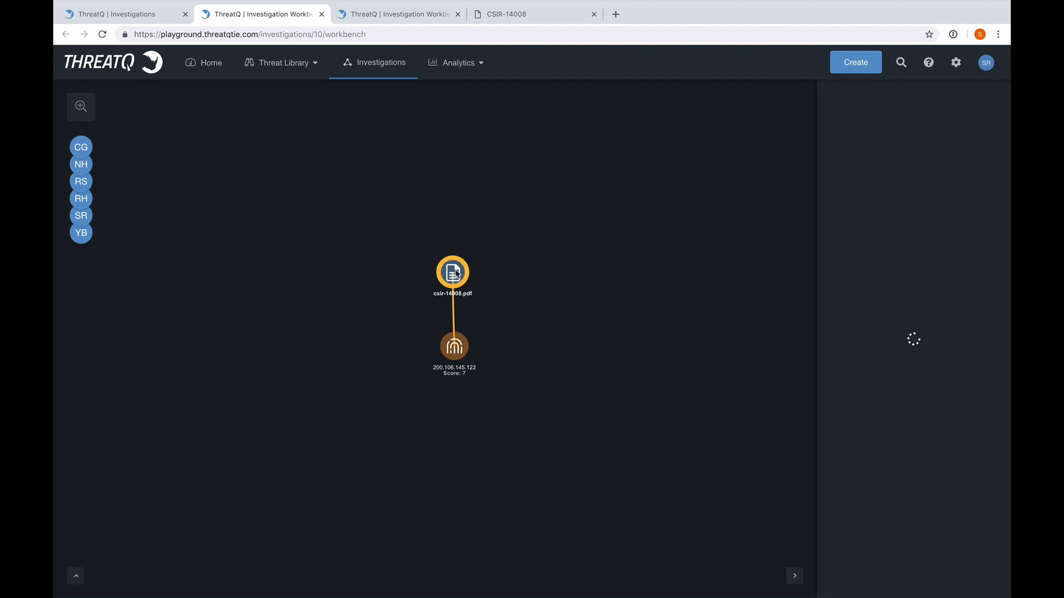
Run the VirusTotal and Search SIEM operations on indicator 200.106.145.122 and review what they return
left_click(454, 349)
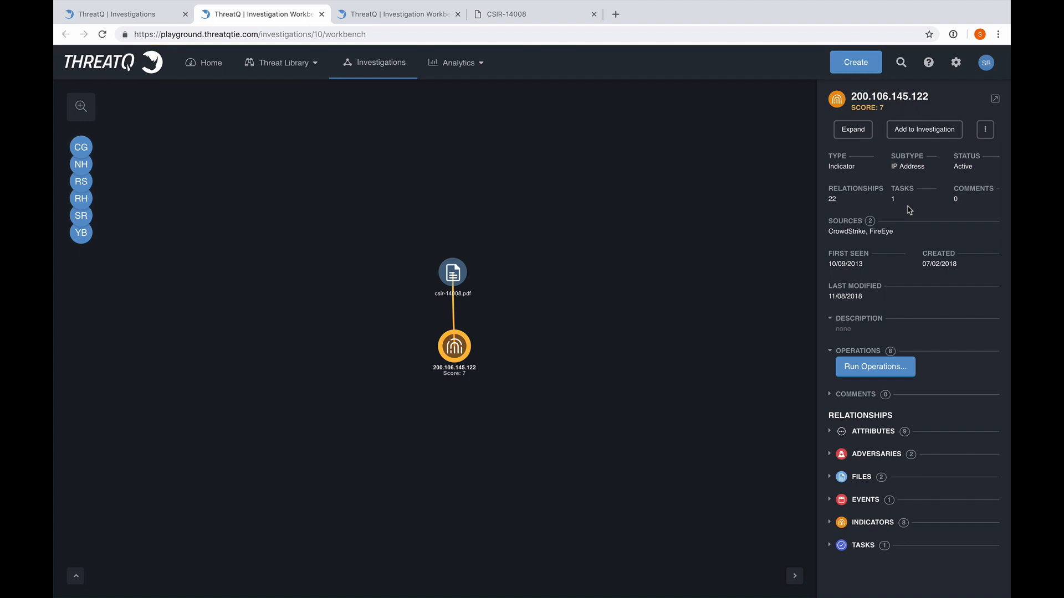
left_click(881, 366)
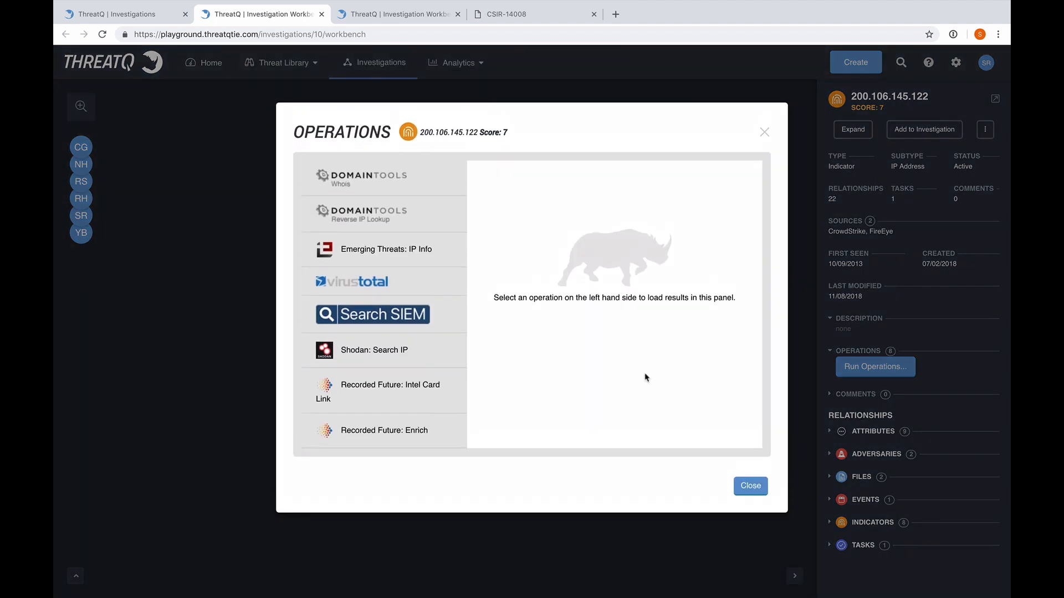
left_click(397, 286)
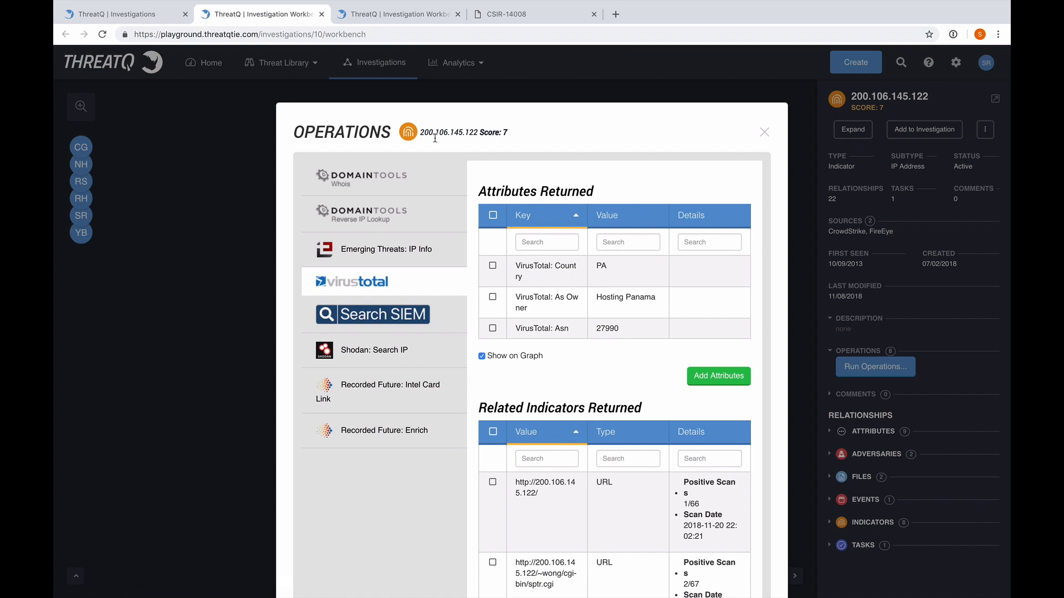
left_click(435, 325)
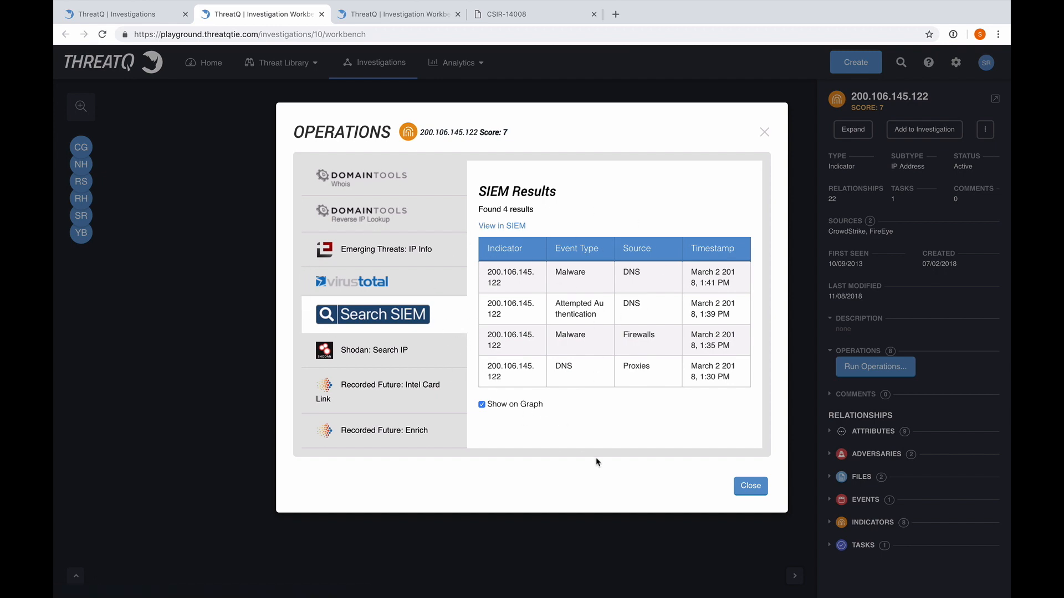
left_click(751, 486)
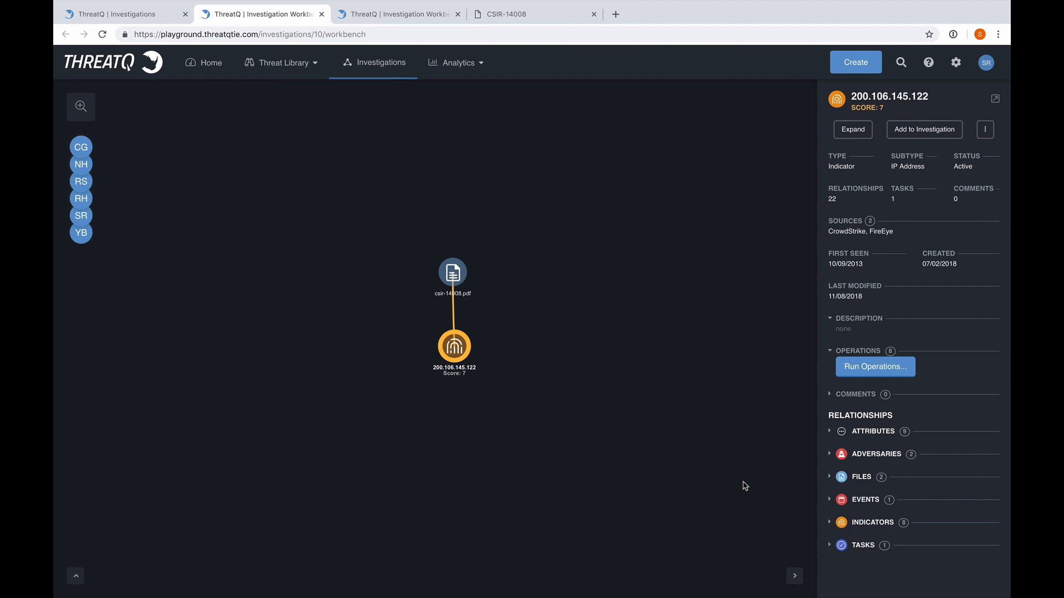
Show the Confidence: Low and Malware Family: Sofacy attributes of 200.106.145.122 on the graph and arrange them on either side above it
left_click(829, 432)
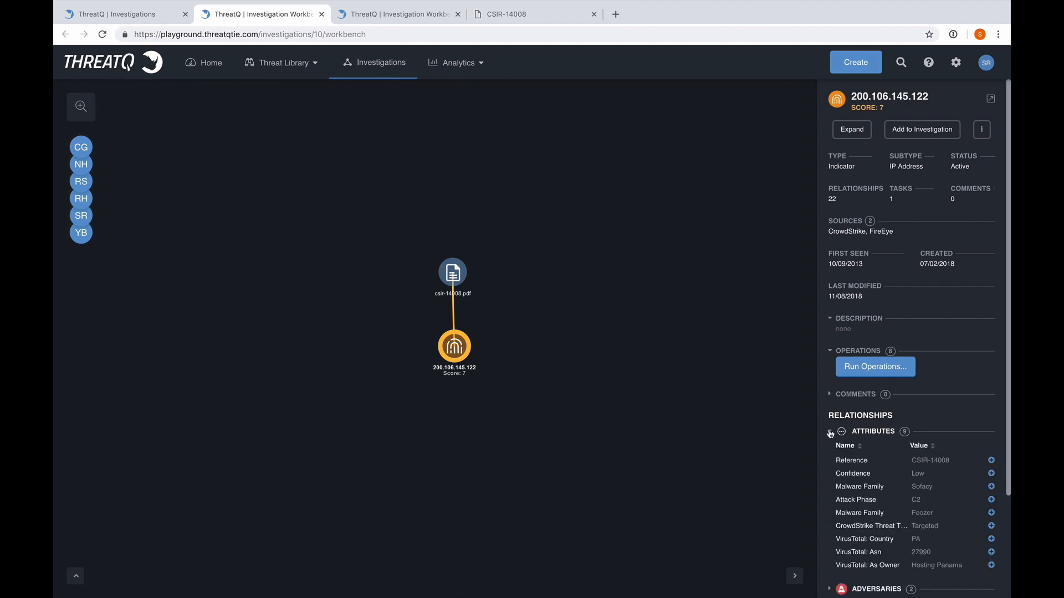
scroll(911, 475, "down", 3)
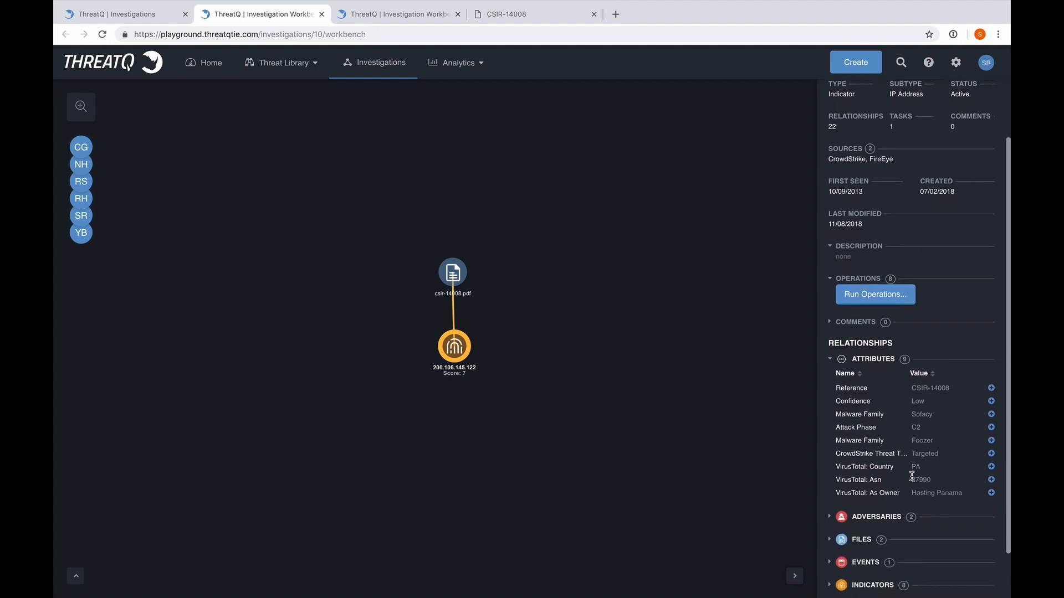
left_click(990, 403)
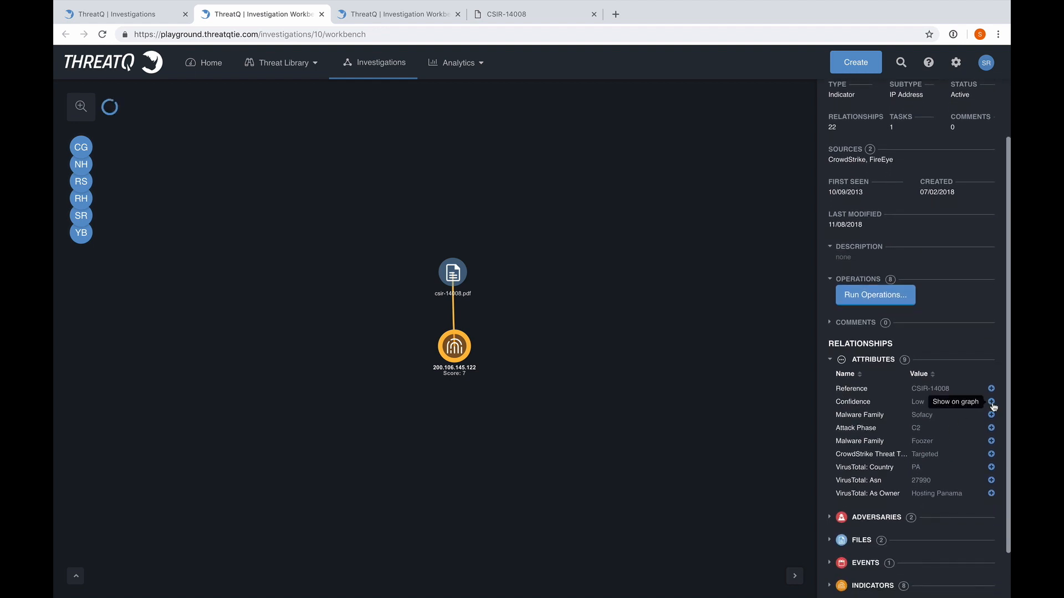
left_click(991, 414)
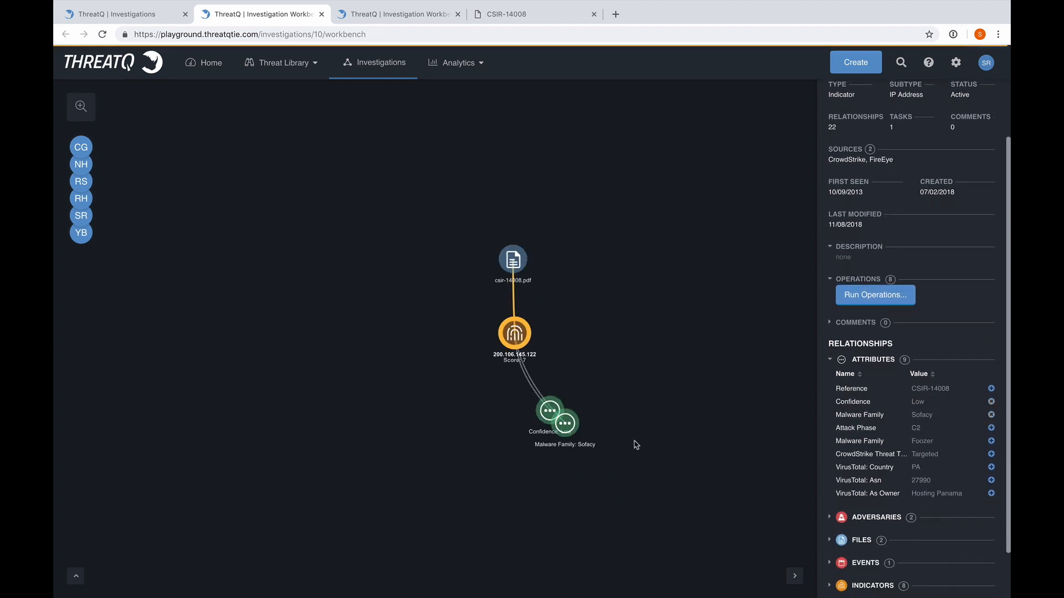
left_click_drag(576, 416, 587, 302)
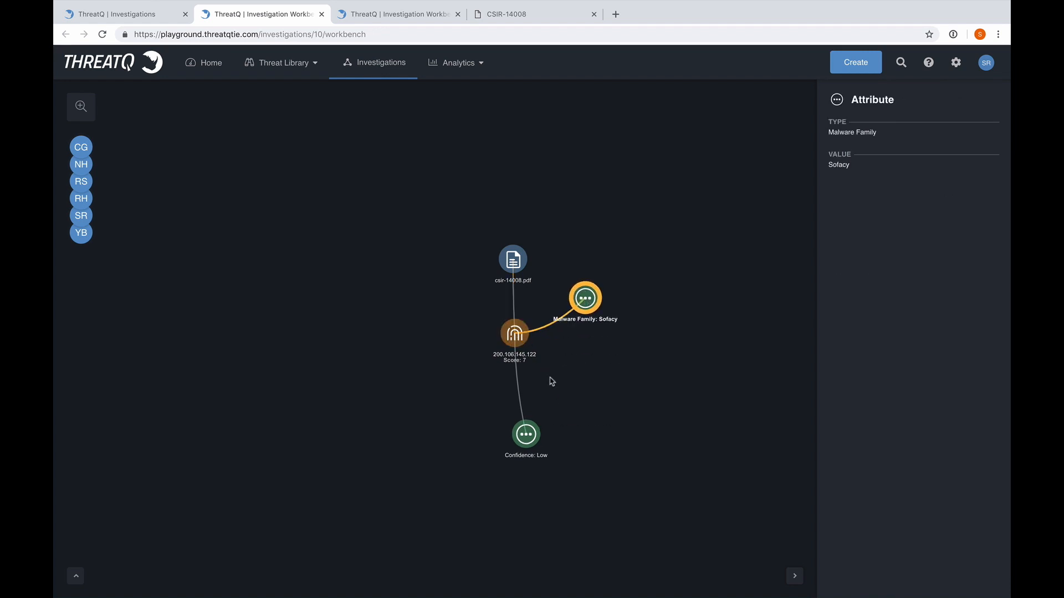
left_click_drag(526, 433, 445, 292)
Show the indicator's related Splunk Sighting - 17/08/18 06:50AM event on the graph, level with the indicator, and view the event's details
left_click(523, 346)
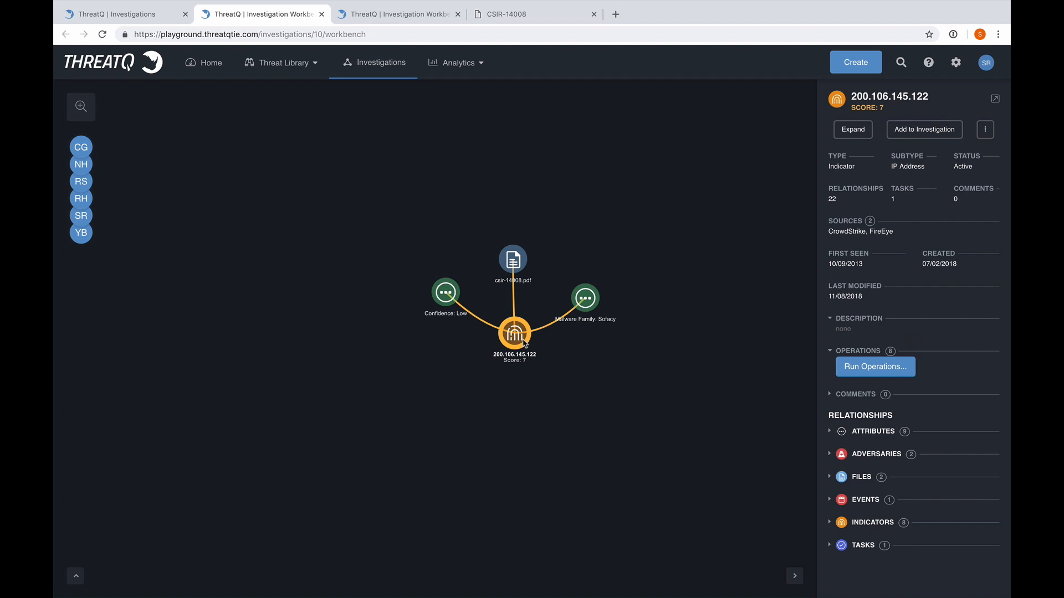
left_click(831, 500)
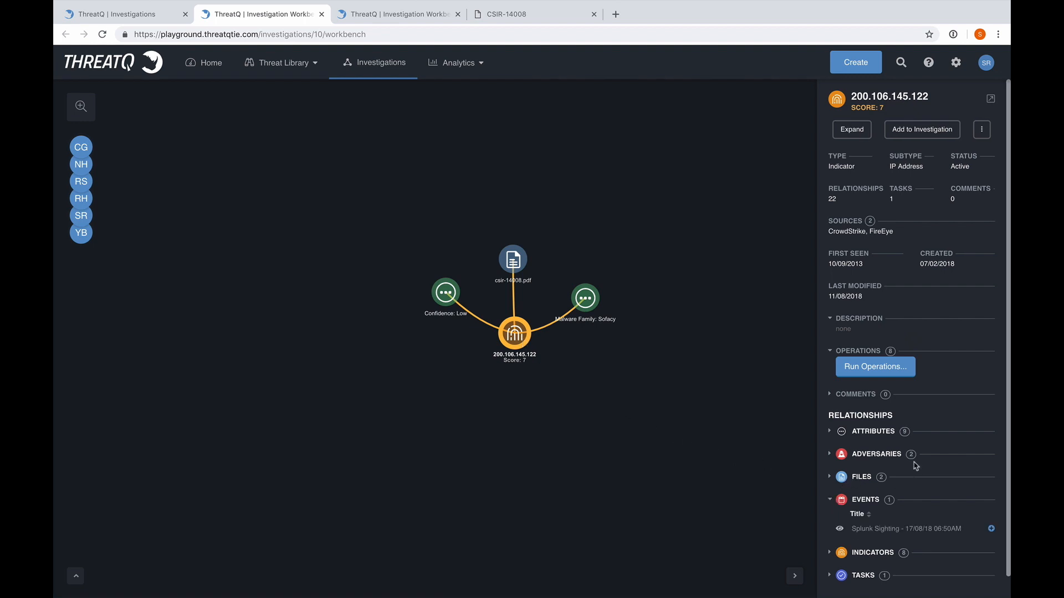
scroll(915, 465, "down", 1)
left_click(991, 506)
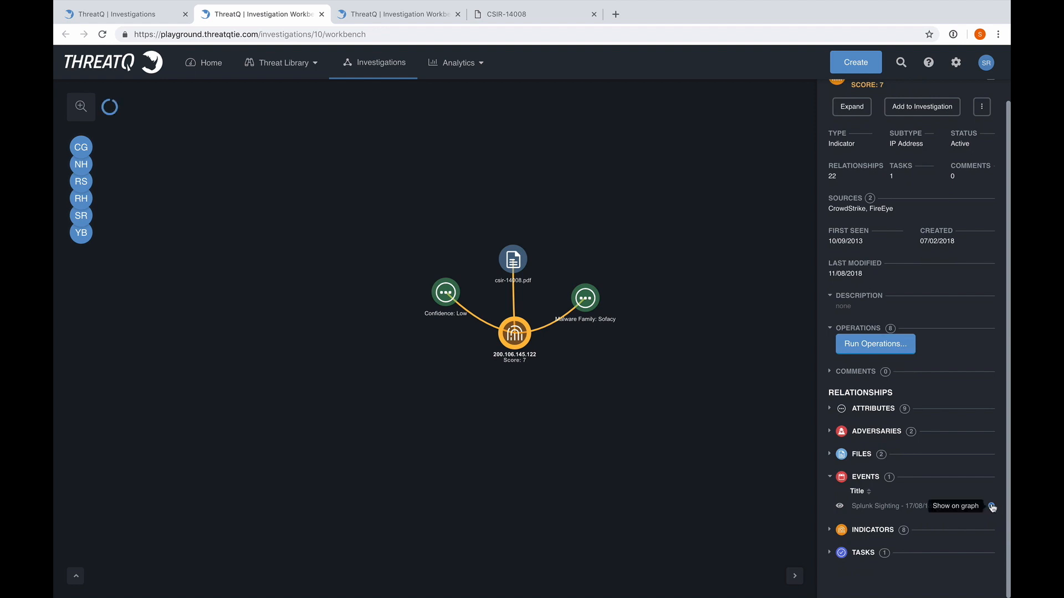
left_click_drag(561, 437, 625, 398)
left_click_drag(526, 367, 528, 405)
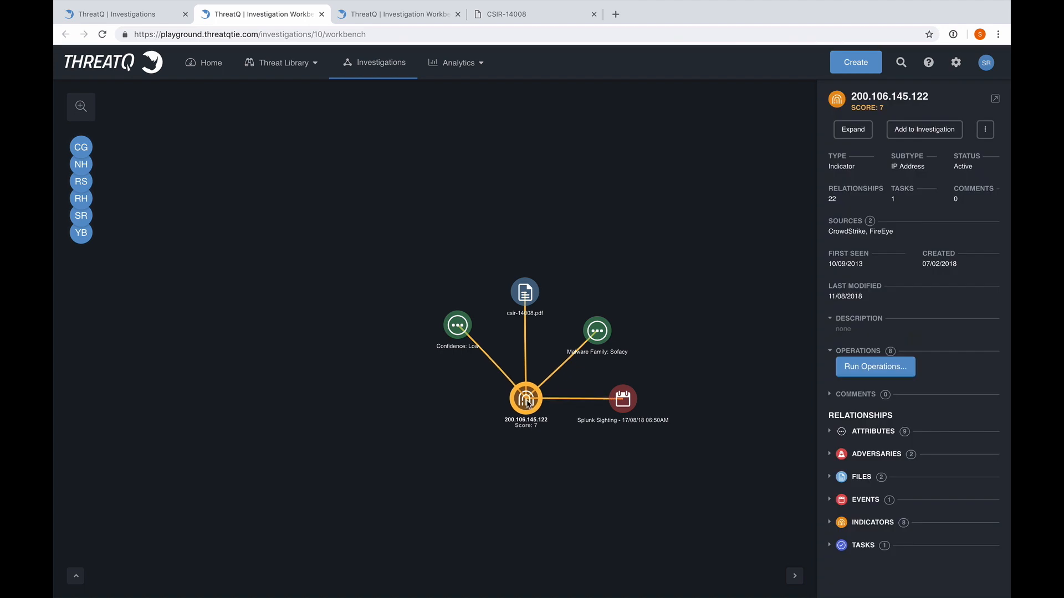
left_click(628, 402)
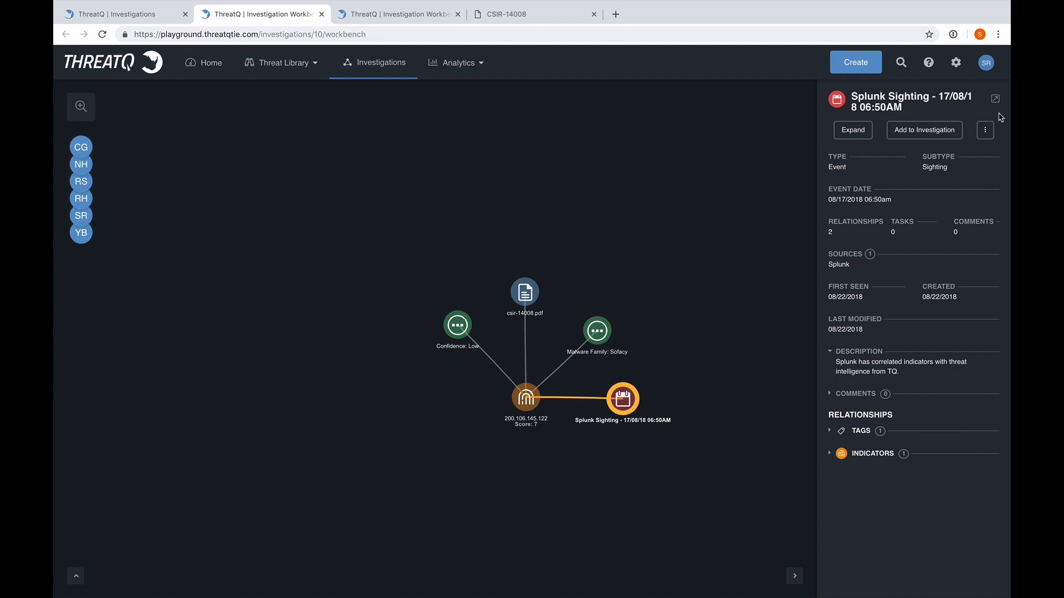
Show the related indicator CVE-2010-3333 of 200.106.145.122 on the graph
left_click(528, 396)
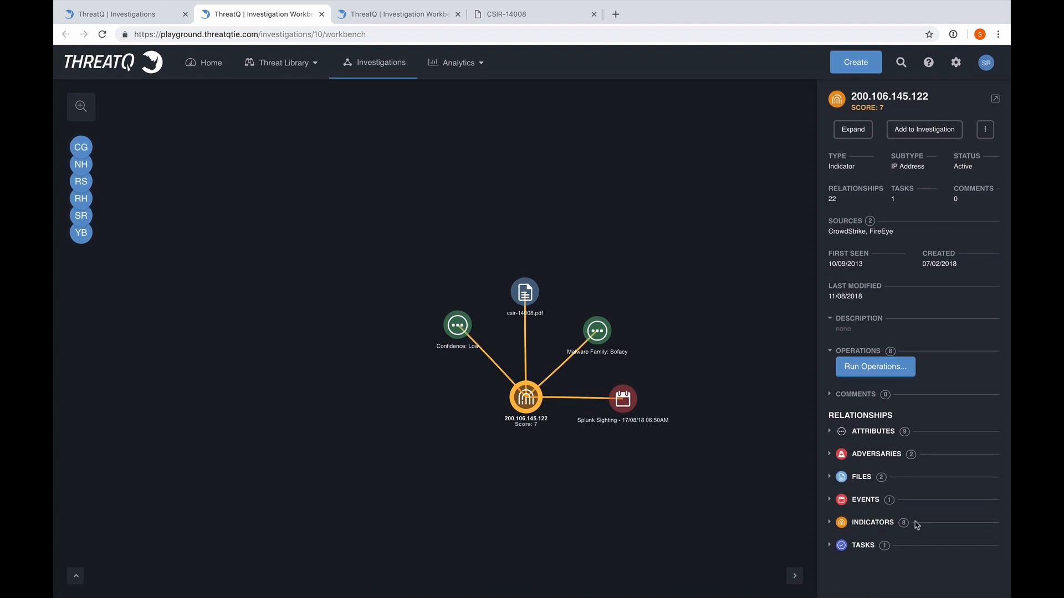
left_click(830, 524)
scroll(936, 477, "down", 2)
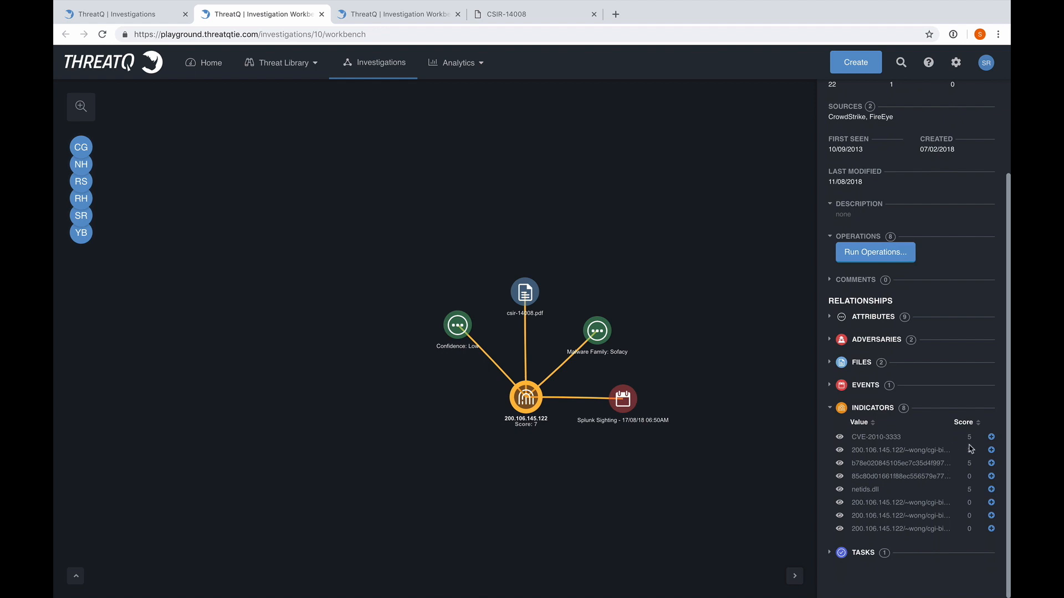
left_click(992, 437)
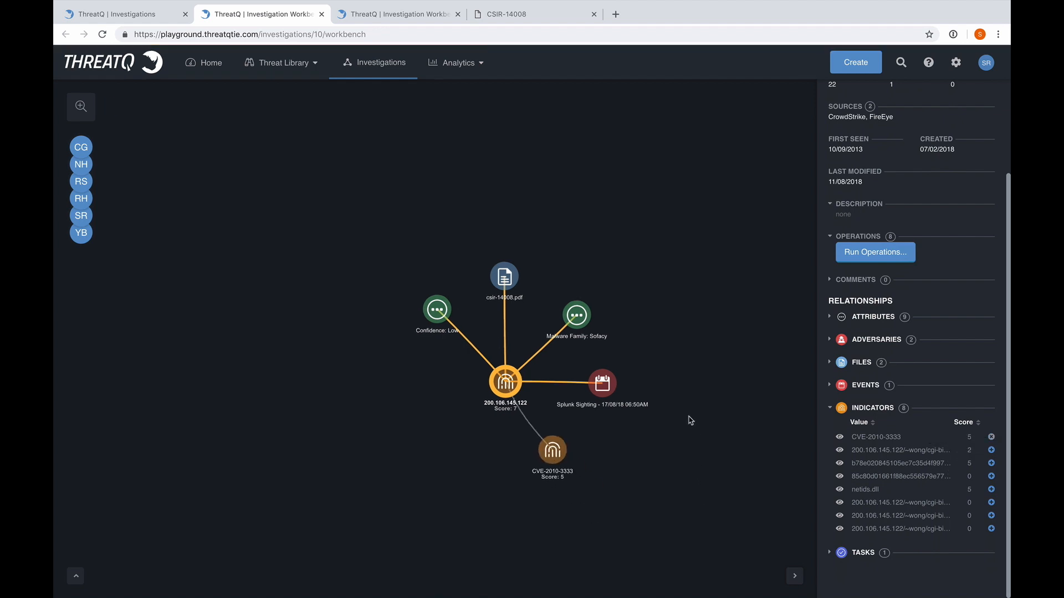
Run the Vulnerable Hosts operation on CVE-2010-3333 and review the affected hosts
left_click(436, 388)
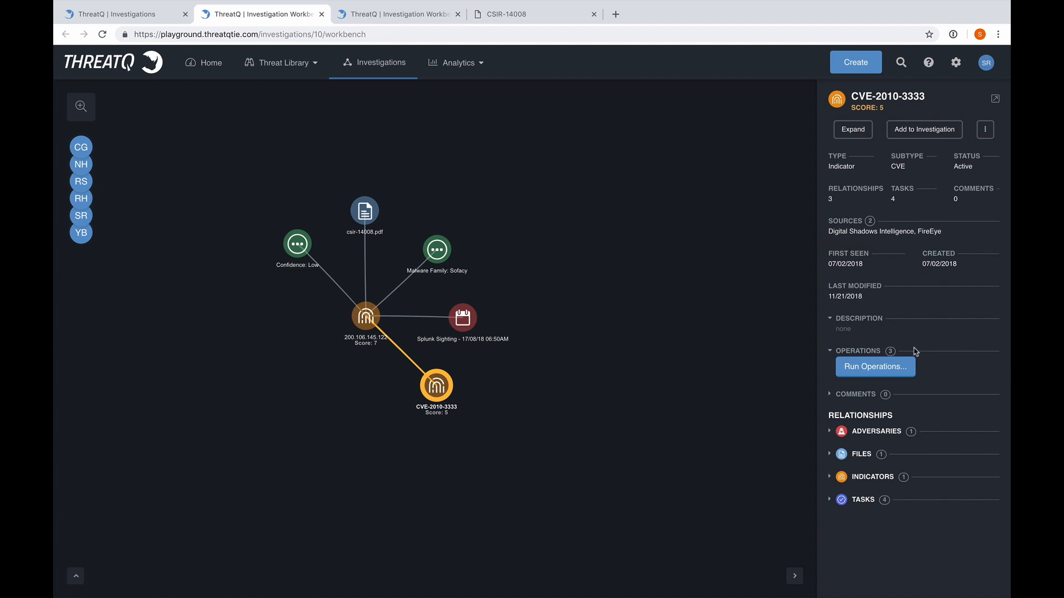
left_click(883, 375)
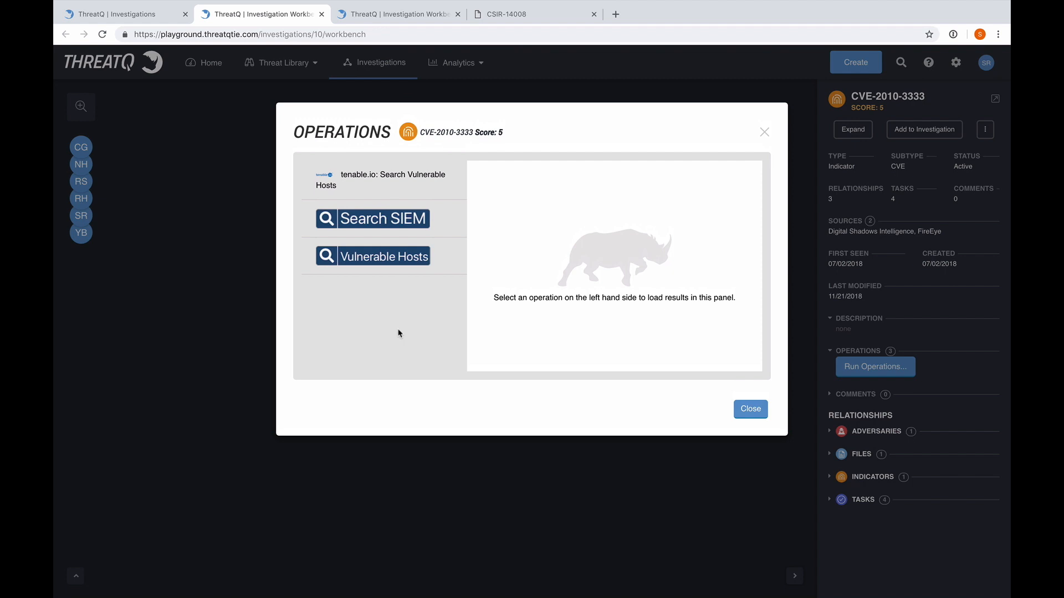
left_click(389, 257)
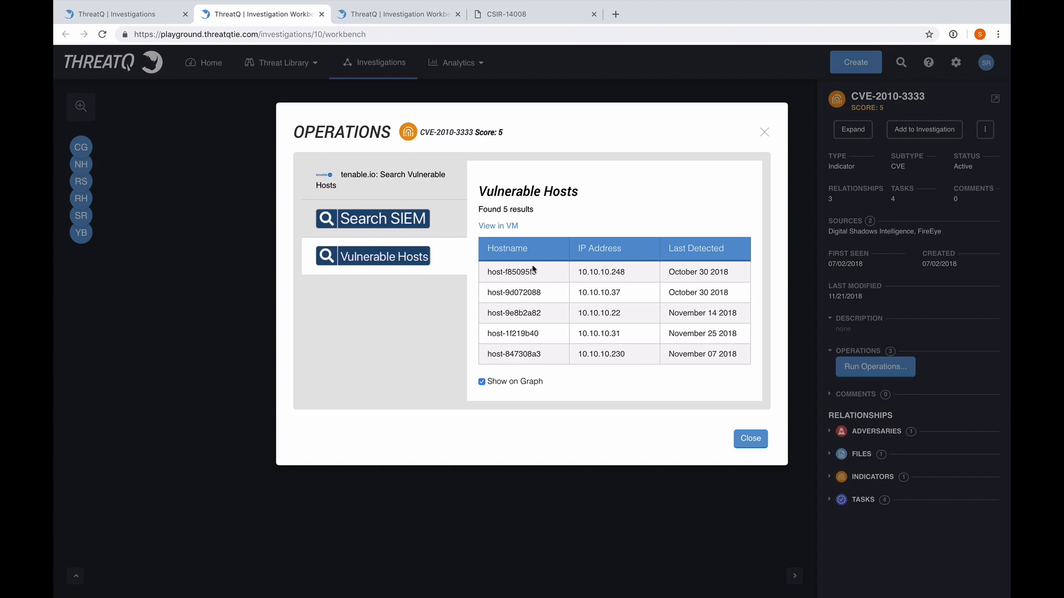
left_click(751, 442)
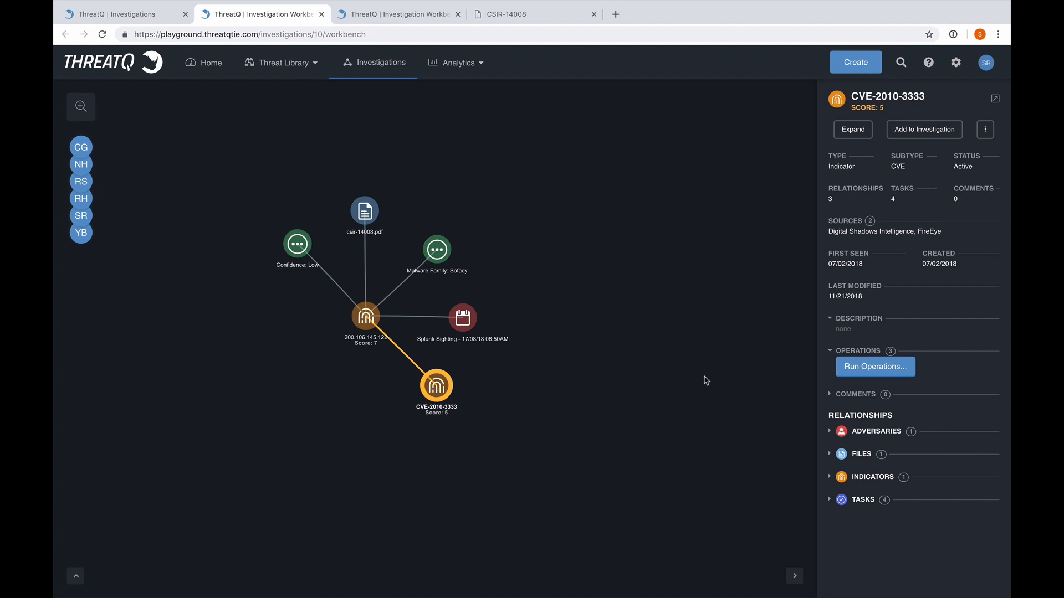
Start a new task on CVE-2010-3333 named "Patch this CVE" and assign it to the responsible team member
right_click(432, 388)
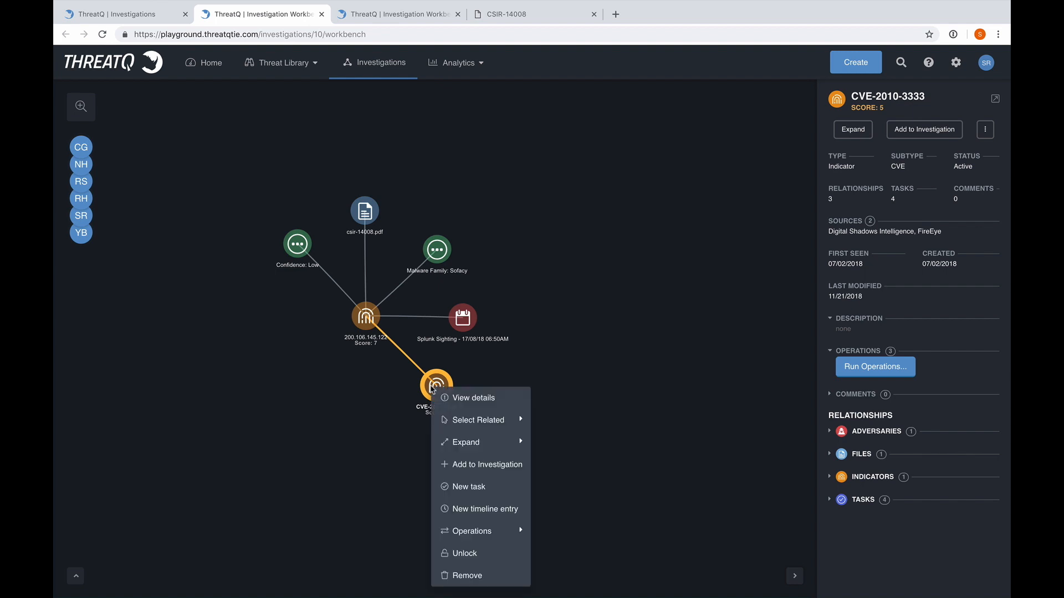
left_click(478, 487)
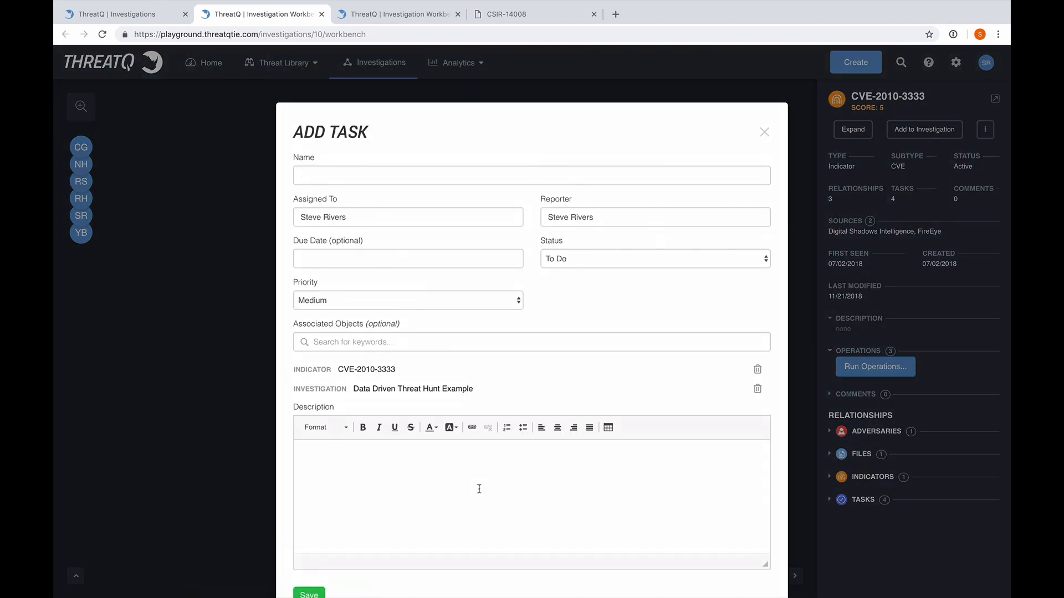
left_click(332, 176)
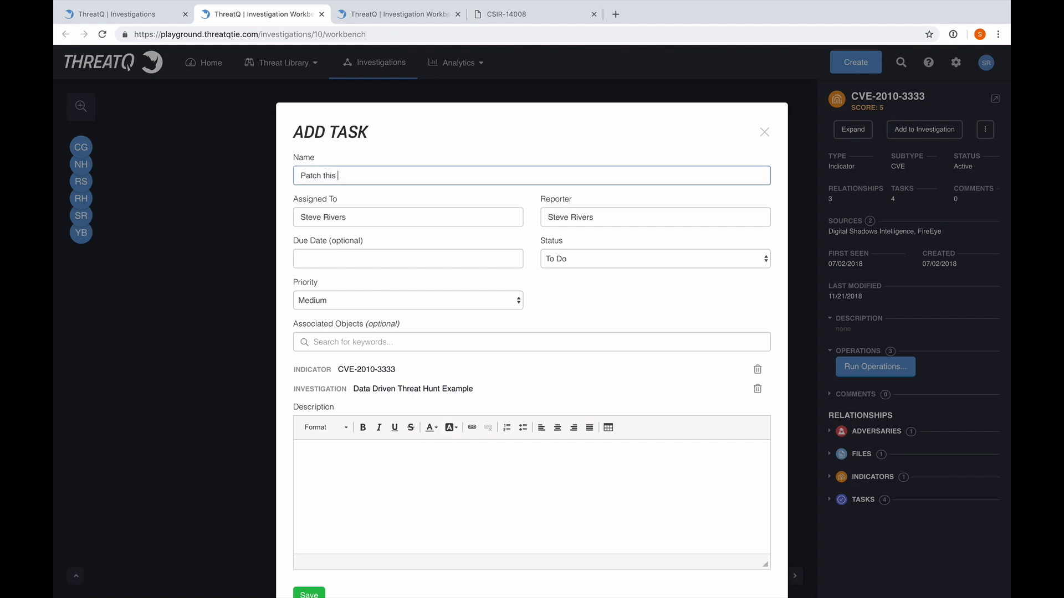
left_click_drag(348, 217, 264, 220)
type("Yann")
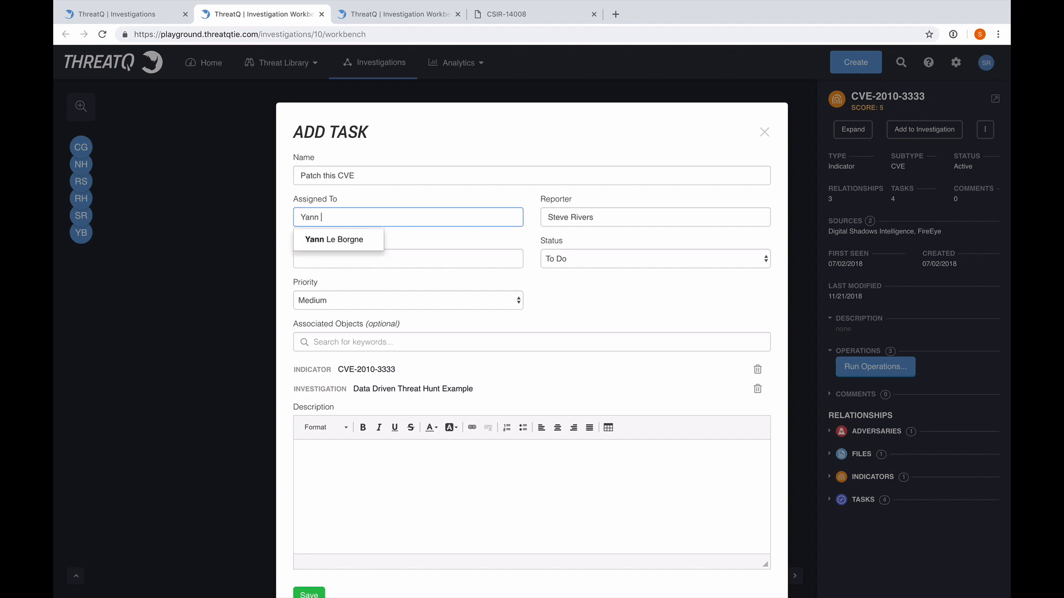
left_click(310, 241)
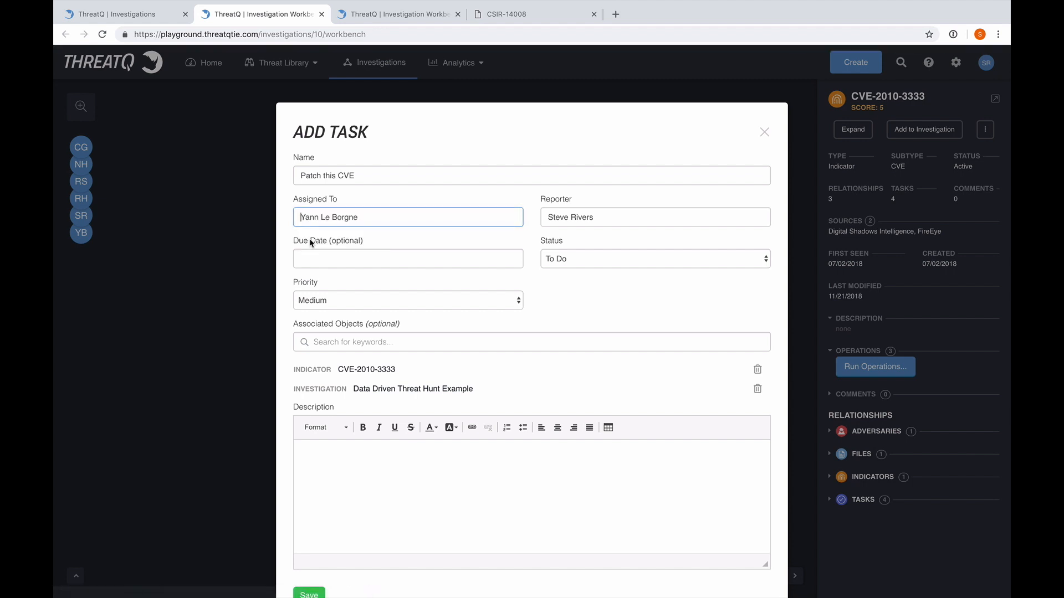
Save the task with a due date of 11/30/2018 and place its node beside CVE-2010-3333
left_click(349, 250)
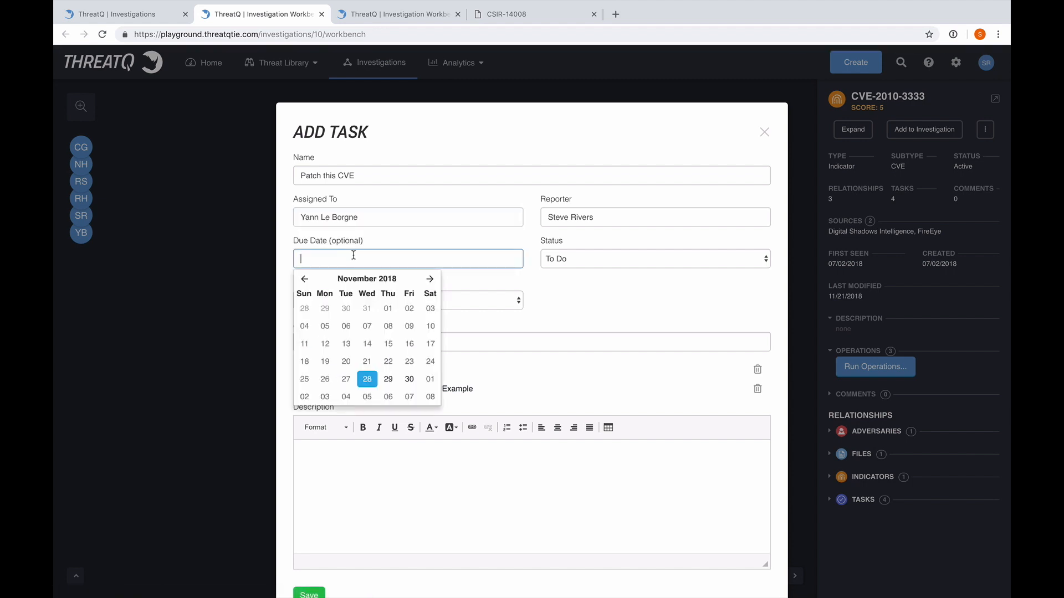
left_click(410, 376)
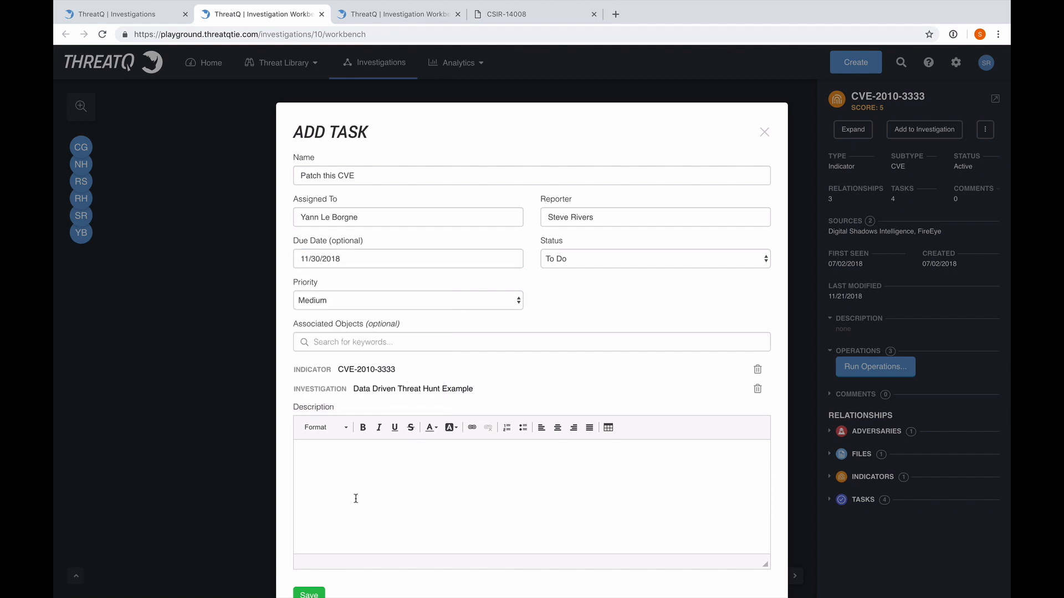
scroll(382, 493, "down", 1)
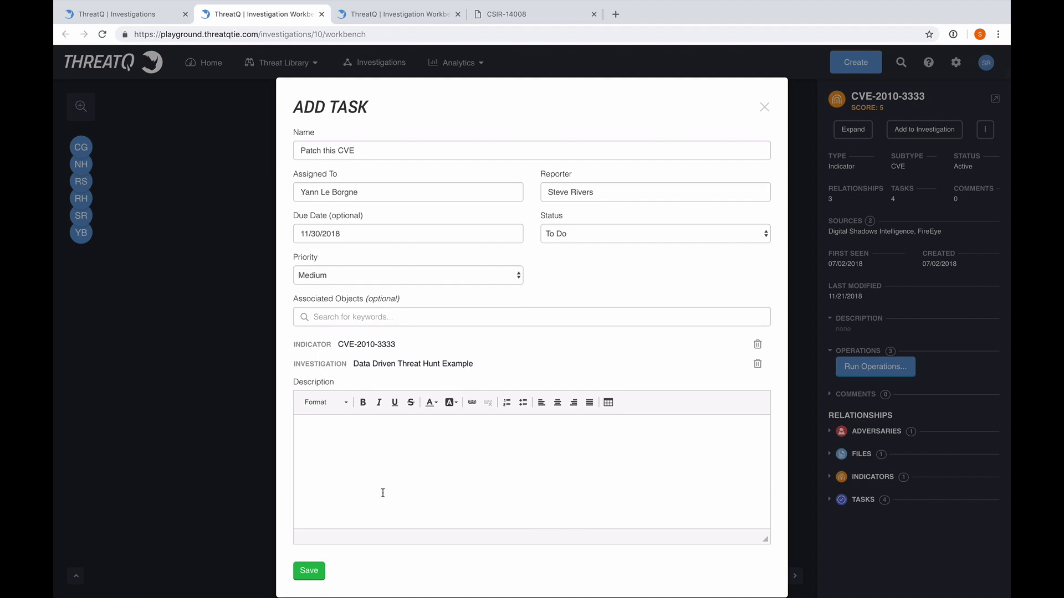
left_click(313, 571)
left_click_drag(589, 466, 669, 423)
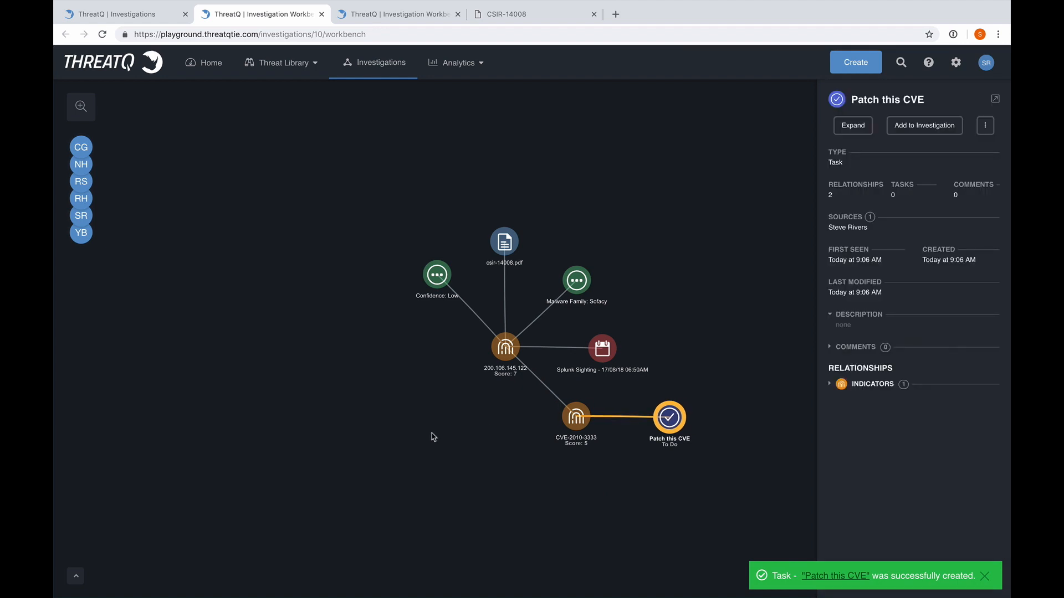
Expand indicator 200.106.145.122 with its related adversaries and arrange the APT28 and Fancy Bear nodes side by side beneath it
left_click(499, 351)
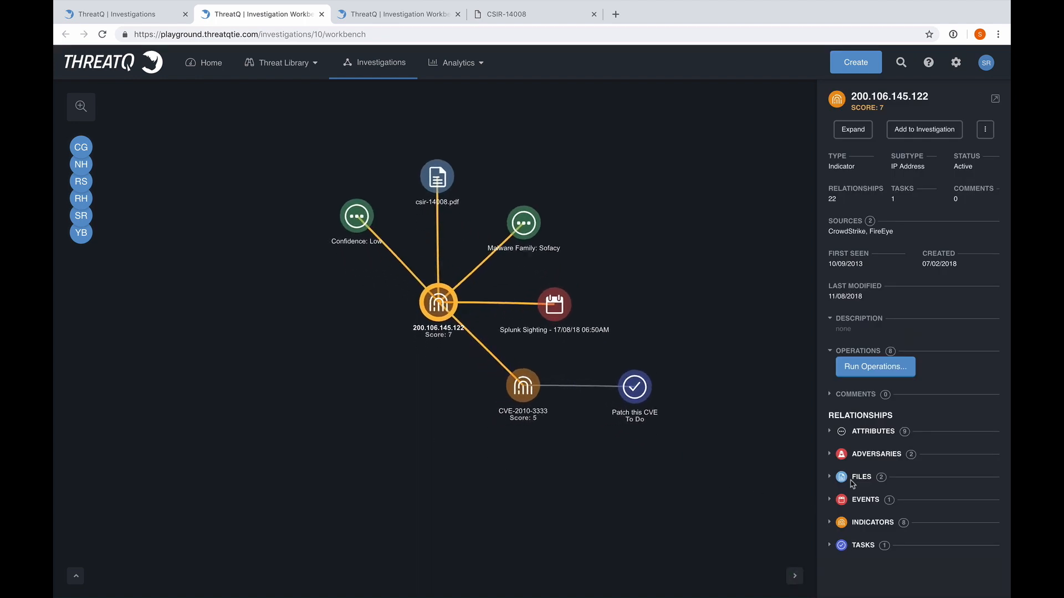
left_click(830, 455)
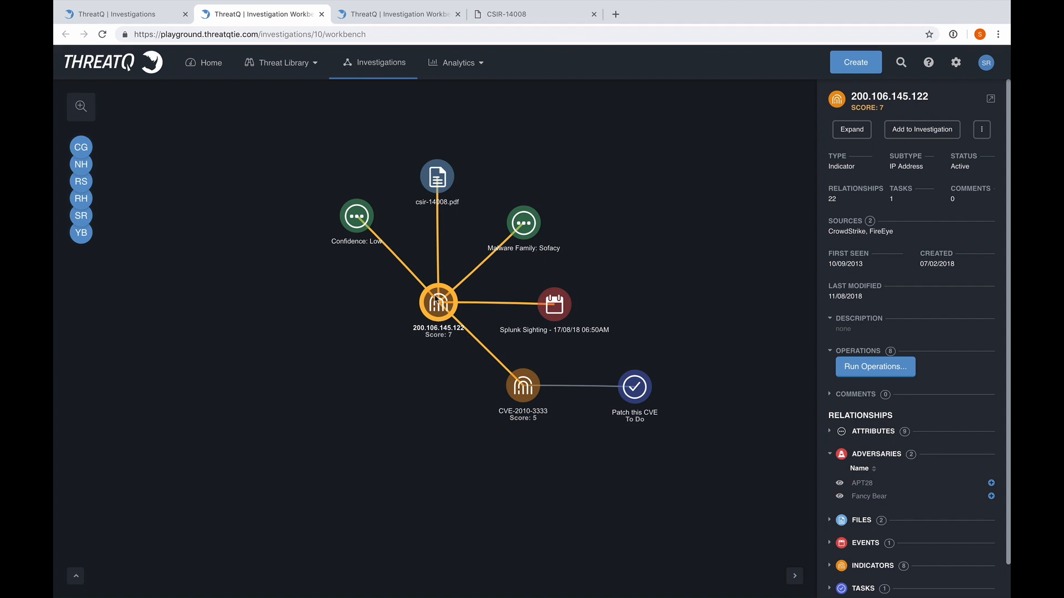
right_click(436, 299)
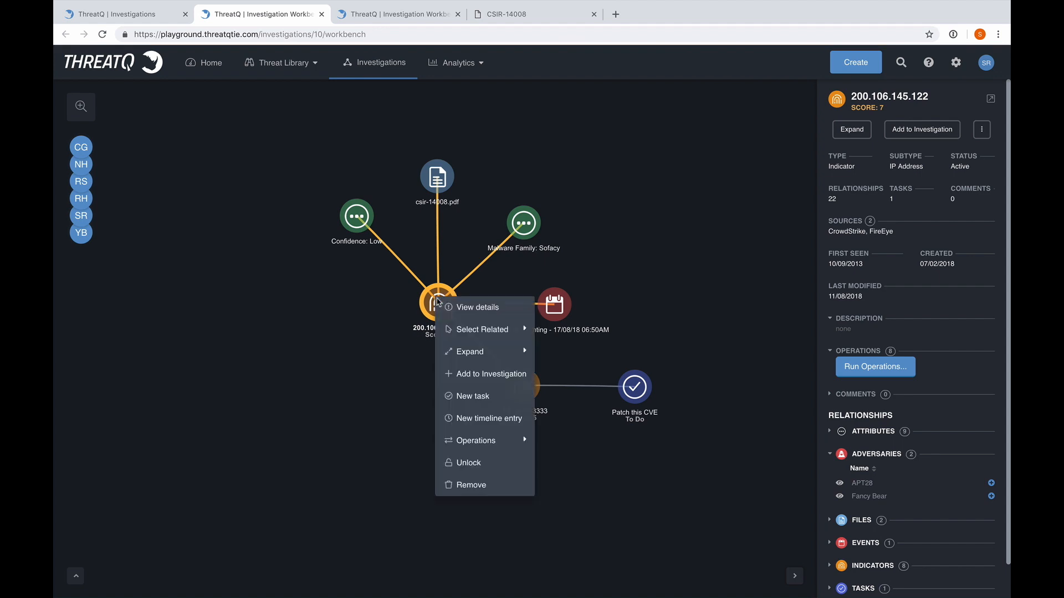
mouse_move(487, 351)
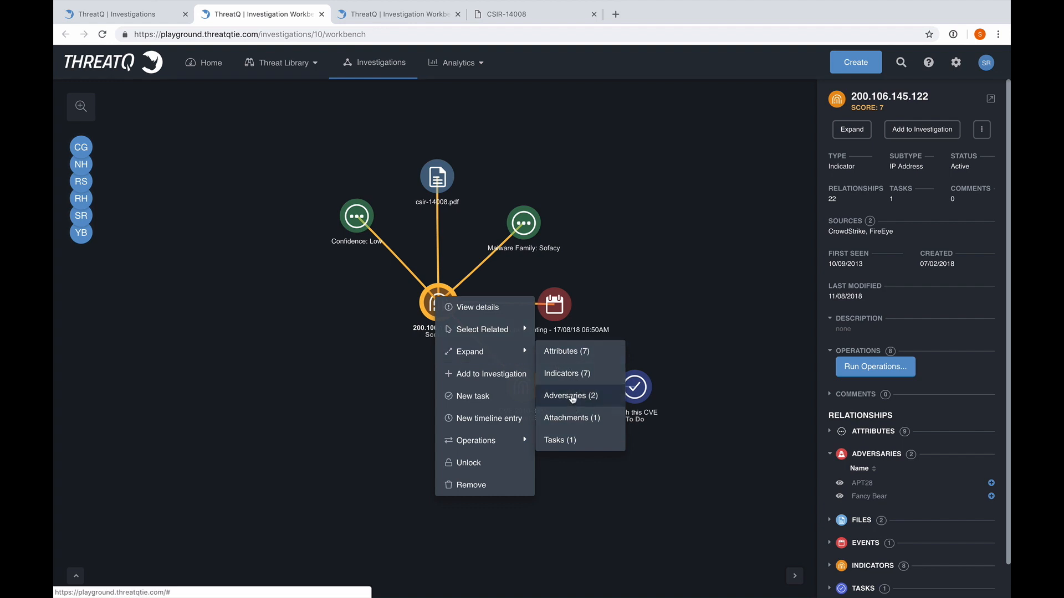
left_click(572, 396)
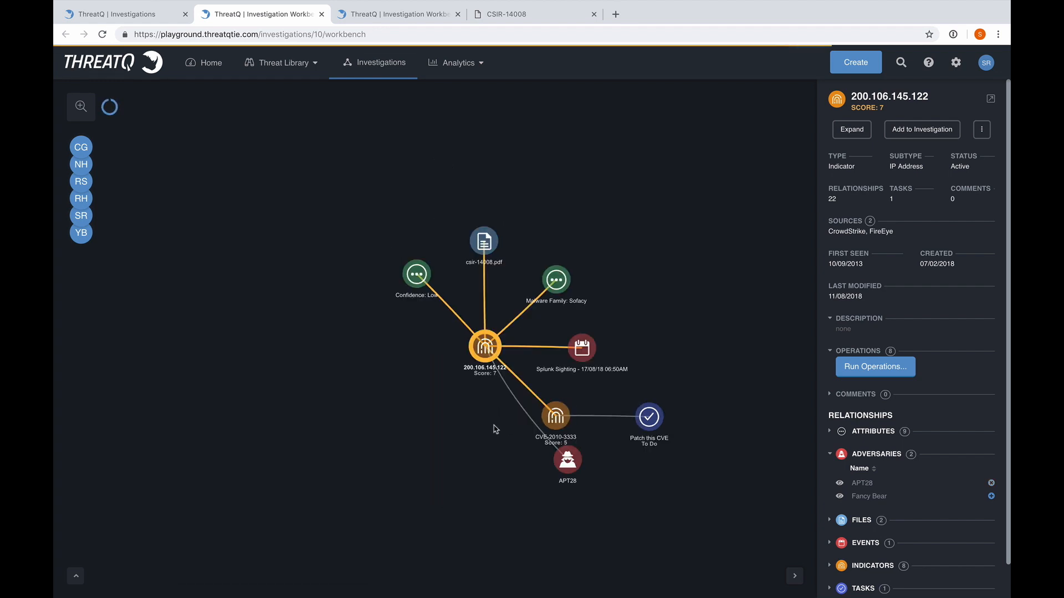
left_click_drag(505, 423, 422, 429)
left_click_drag(515, 428, 490, 431)
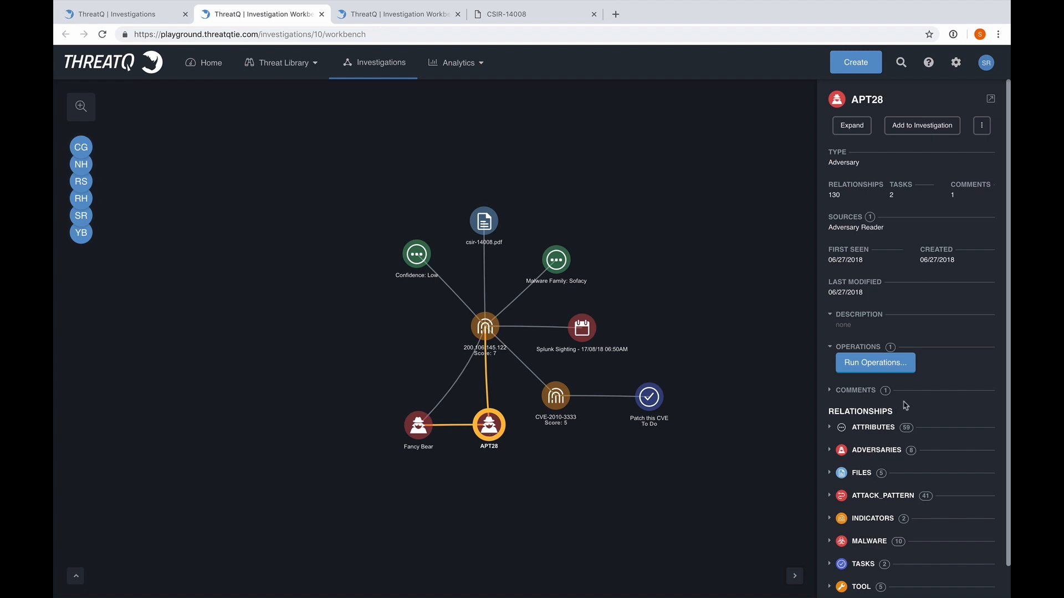
Review APT28's attributes through page 3, and show its attack pattern Data from Removable Media on the graph below the adversaries
scroll(905, 406, "down", 1)
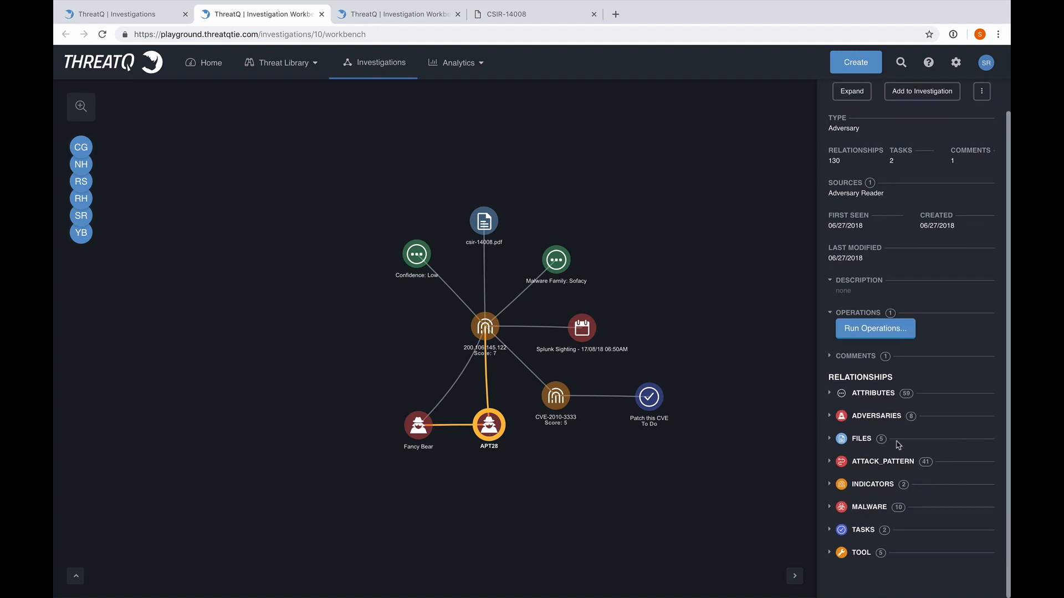
left_click(830, 394)
scroll(954, 403, "down", 4)
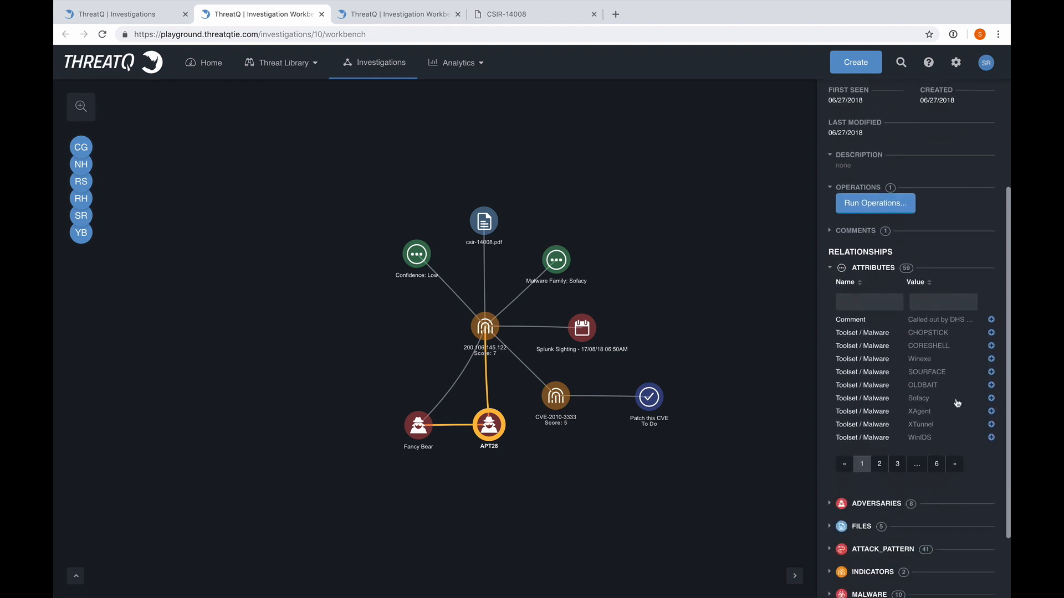
left_click(897, 462)
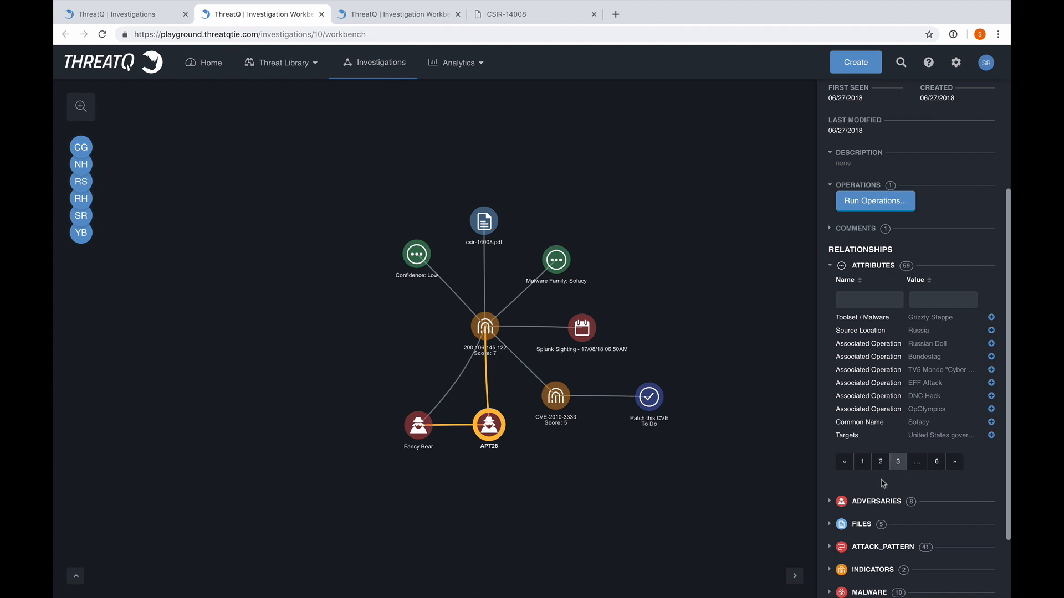
scroll(884, 484, "down", 2)
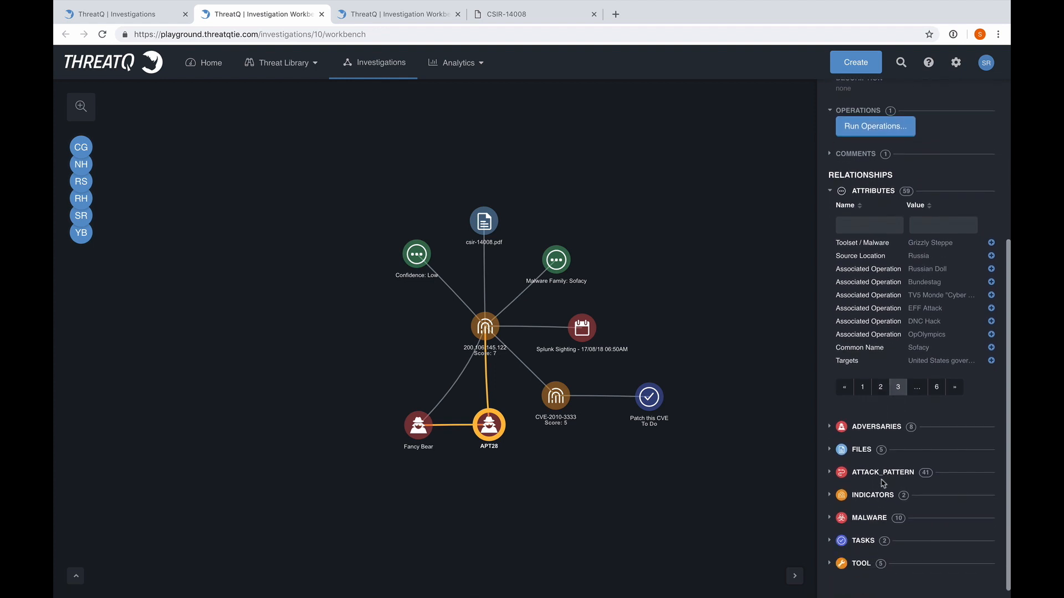
left_click(831, 467)
scroll(911, 439, "down", 2)
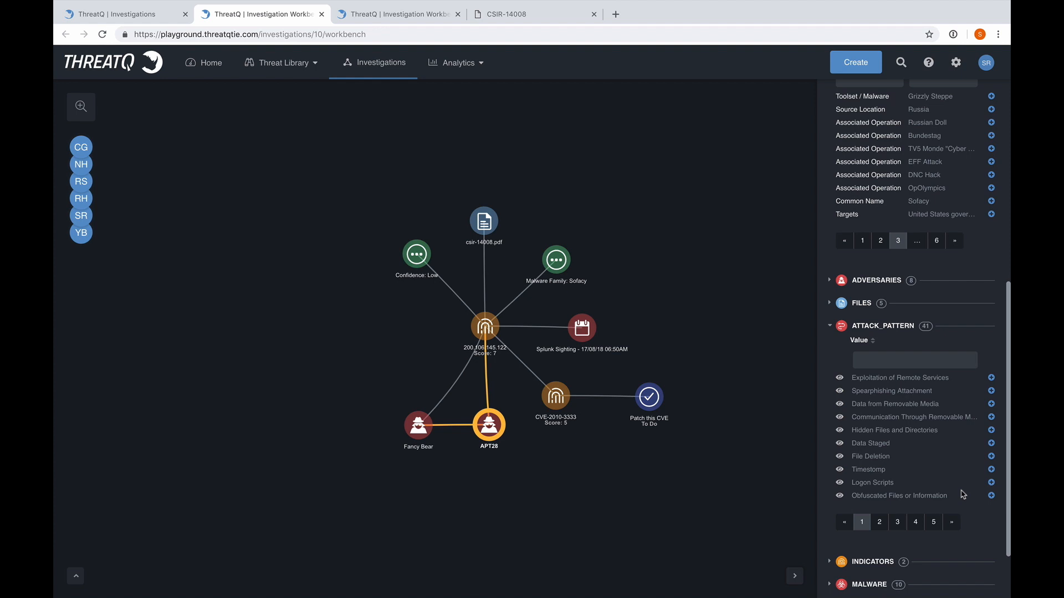
left_click(992, 405)
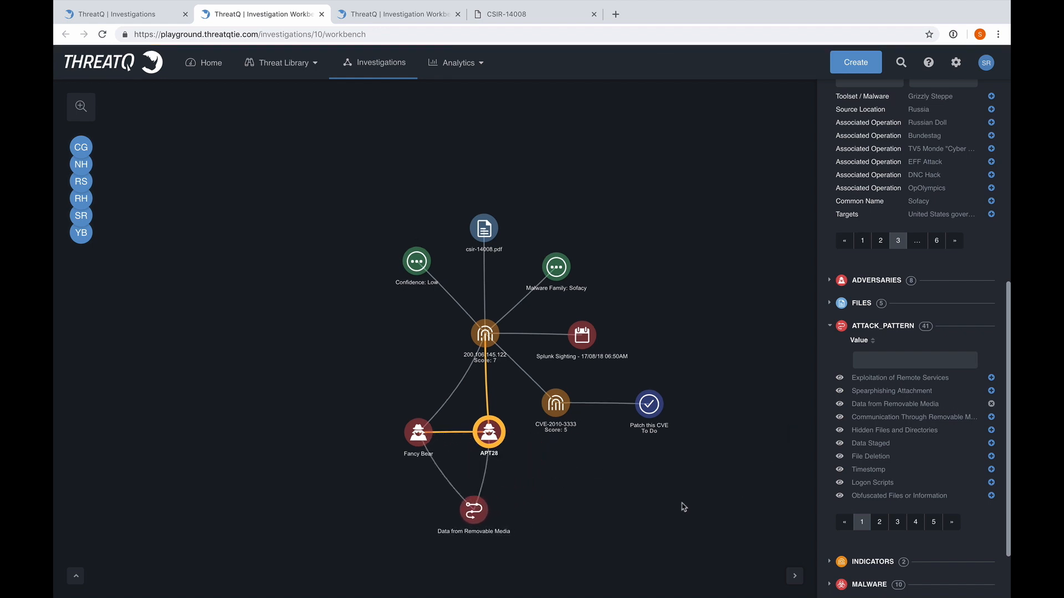
left_click_drag(484, 519, 500, 517)
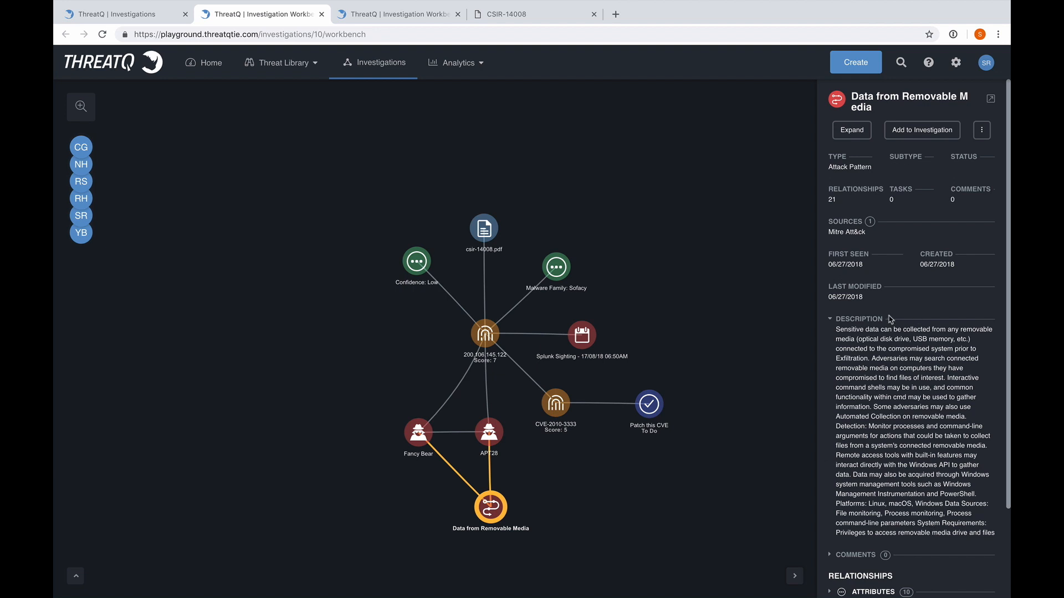
Show the Linux, Macos and Windows platform attributes of Data from Removable Media and group their nodes to its left
scroll(890, 319, "down", 2)
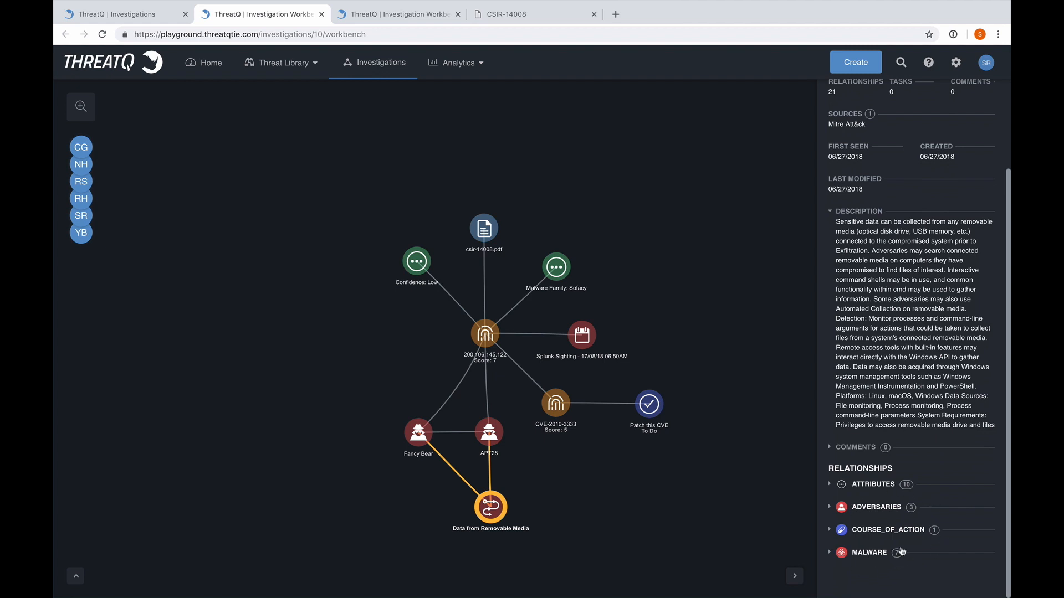
left_click(830, 485)
scroll(909, 446, "down", 3)
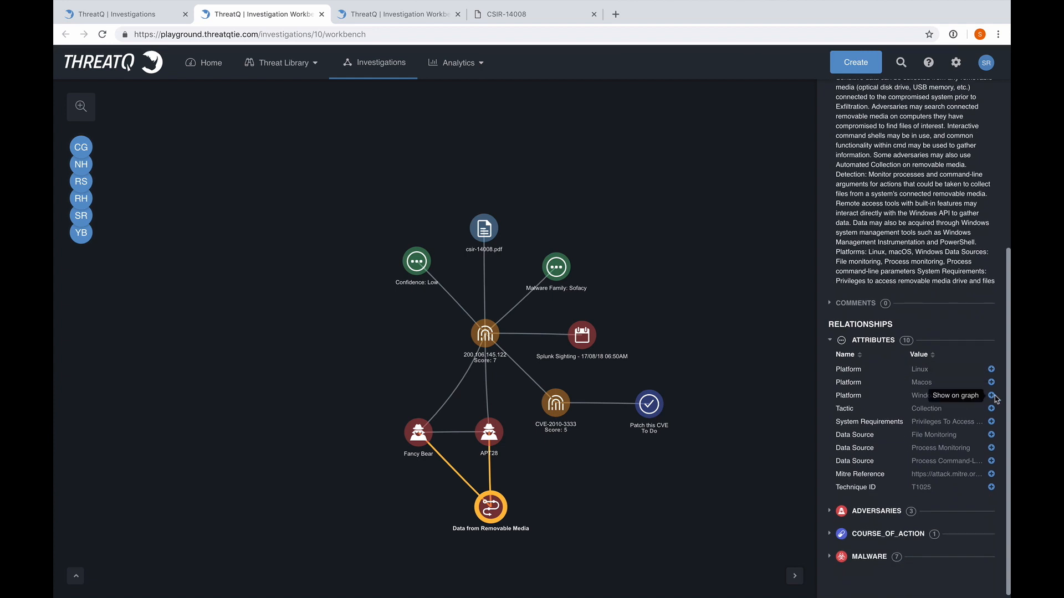
left_click(991, 369)
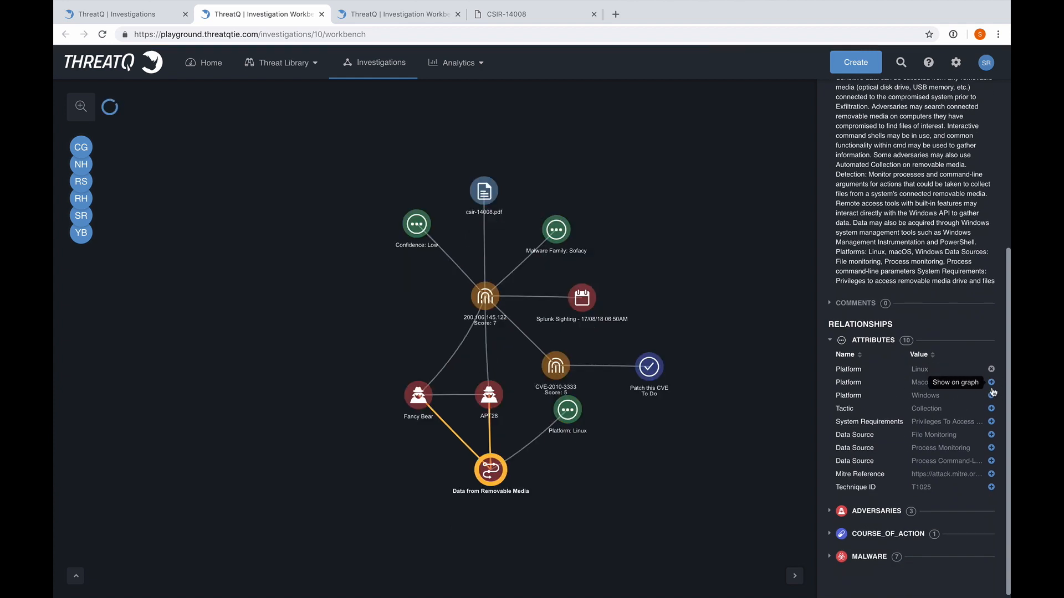
left_click(991, 382)
left_click(992, 395)
left_click_drag(543, 378, 367, 398)
left_click_drag(582, 427, 512, 447)
left_click_drag(443, 450, 366, 450)
left_click_drag(566, 409, 306, 426)
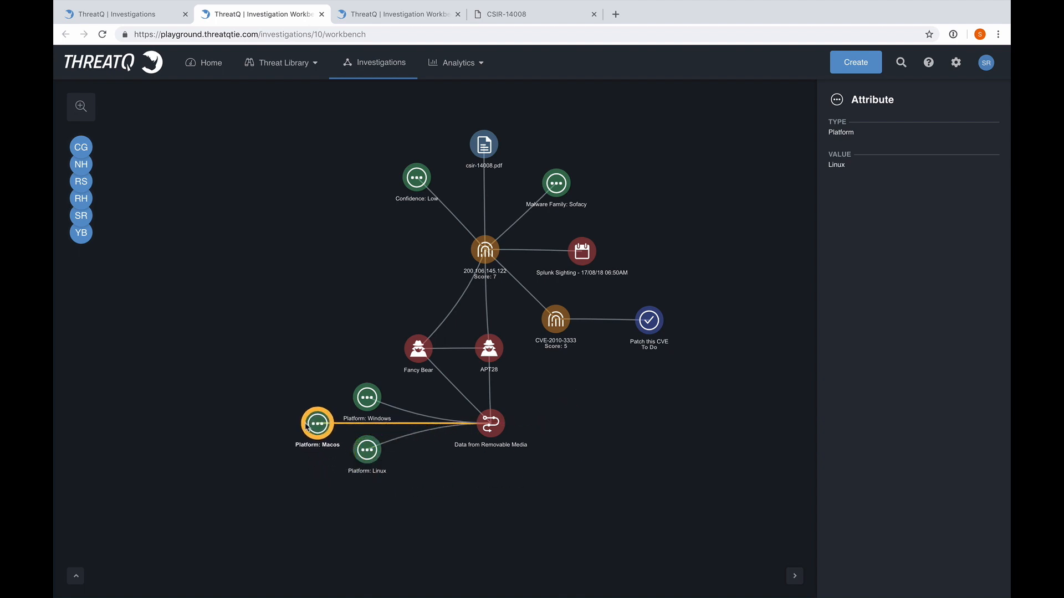
Show the malware USBStealer related to Data from Removable Media and place its node between the attack pattern and CVE-2010-3333
left_click(495, 425)
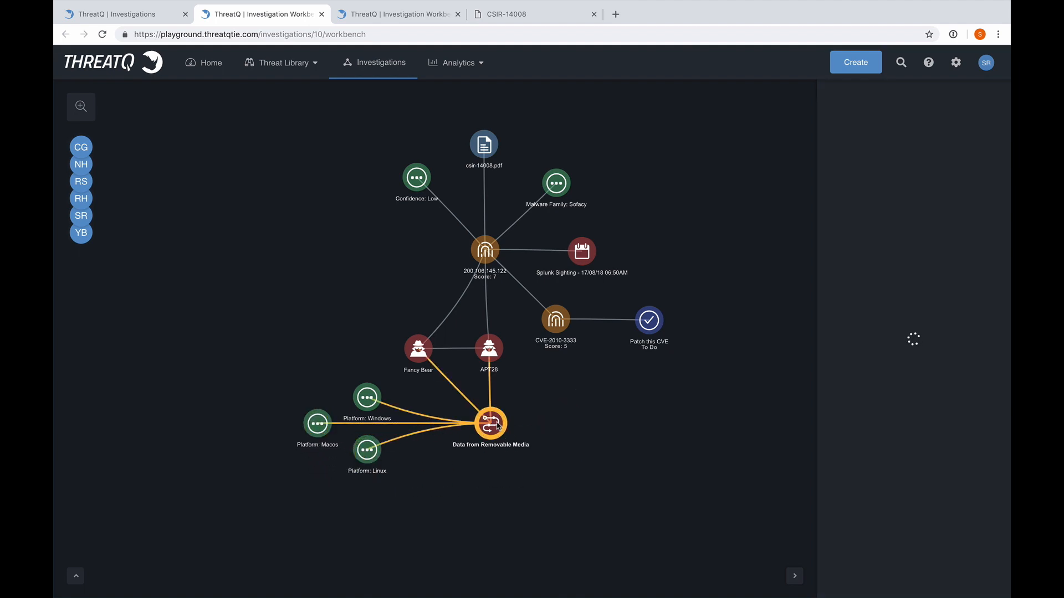
scroll(945, 409, "down", 2)
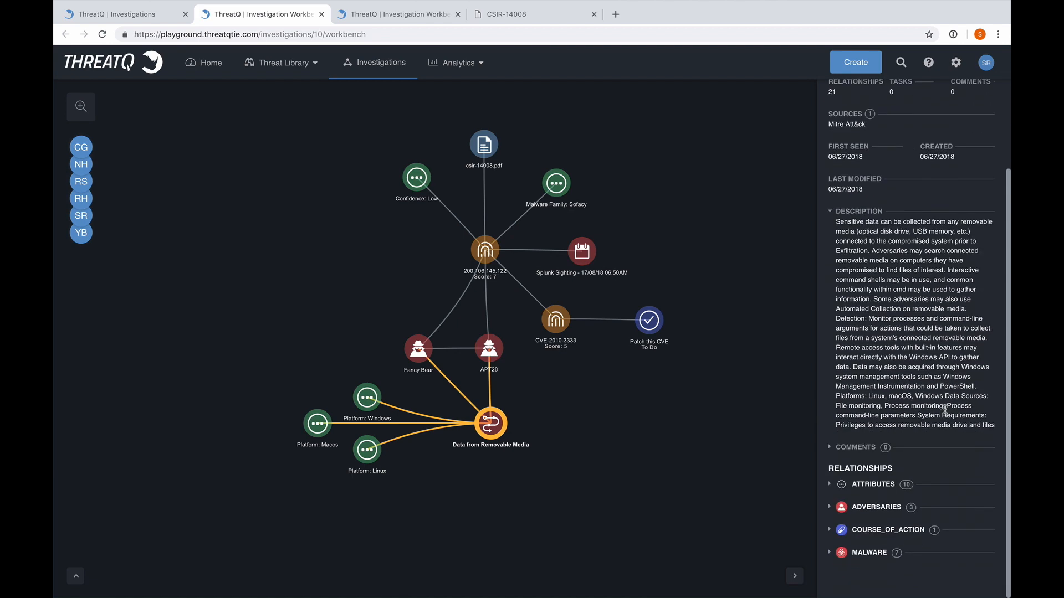
left_click(829, 555)
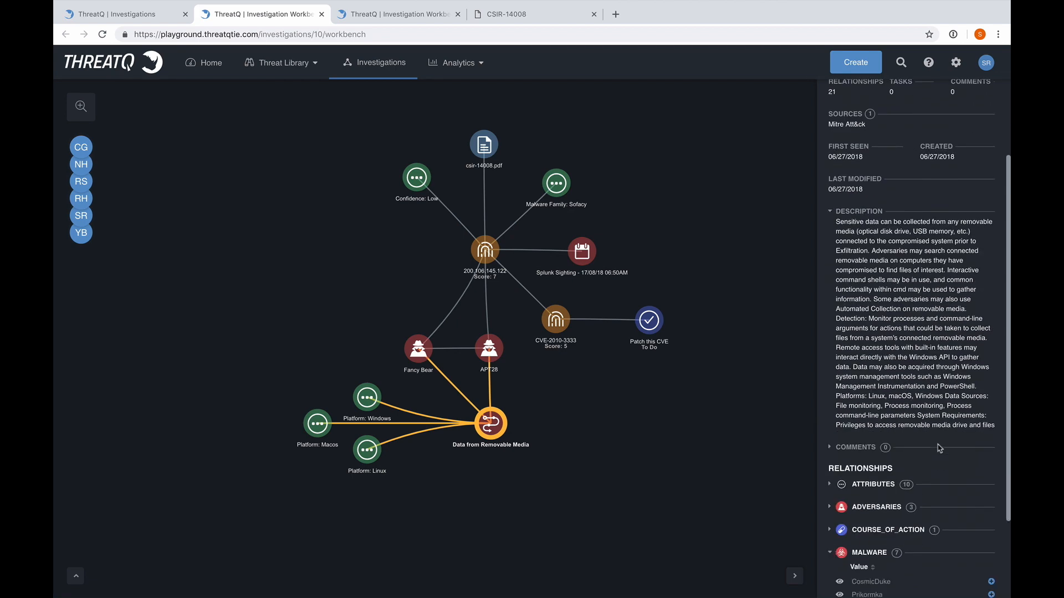
scroll(940, 450, "down", 2)
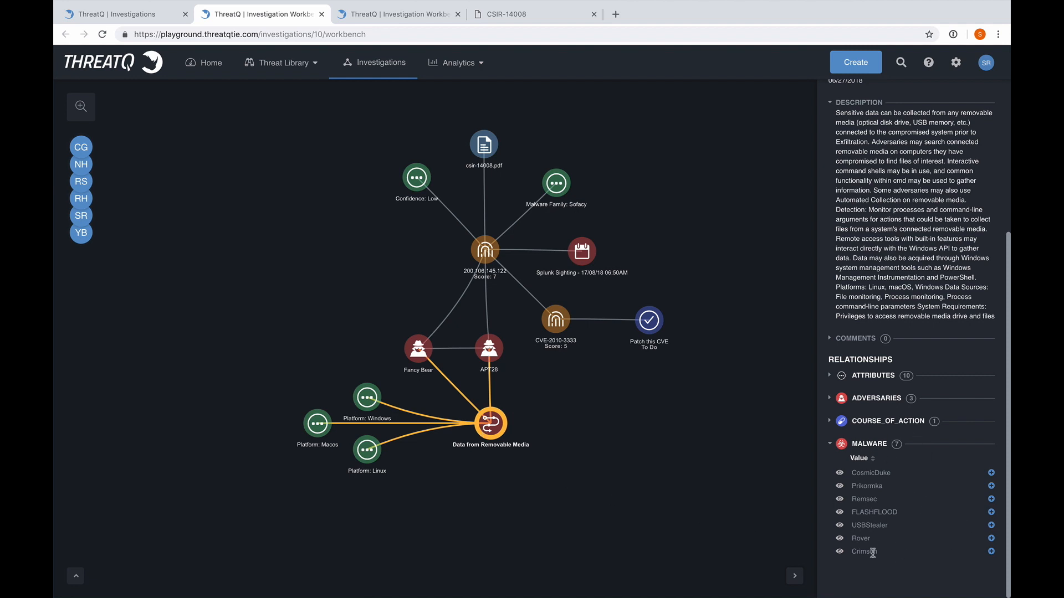
left_click(991, 525)
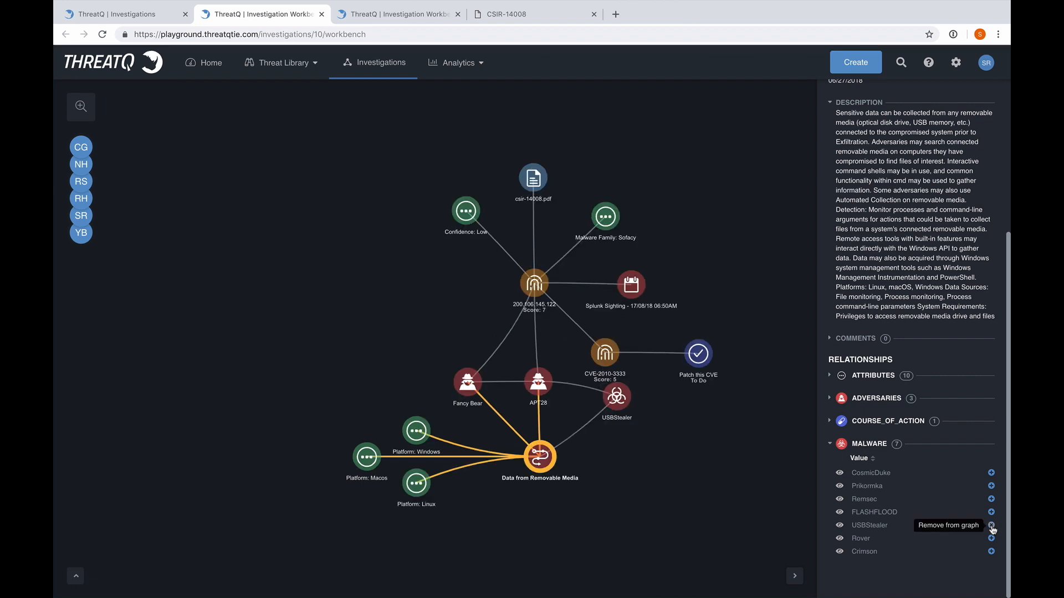
left_click_drag(622, 401, 606, 422)
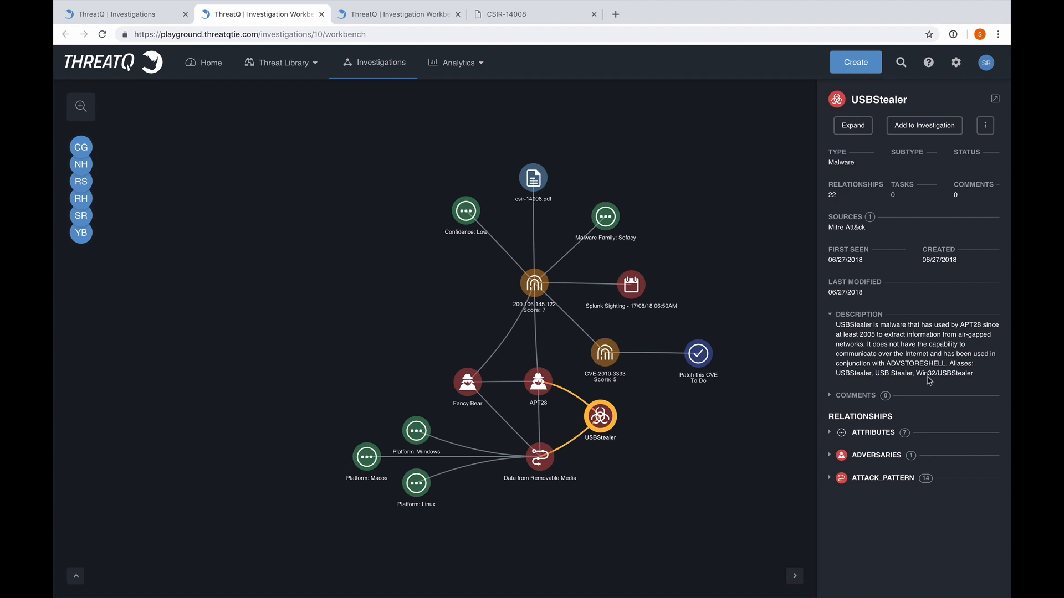
Show USBStealer's two External Reference attributes, welivesecurity.com and securelist.com, and spread their nodes out to the right of USBStealer
left_click(831, 434)
scroll(938, 428, "down", 1)
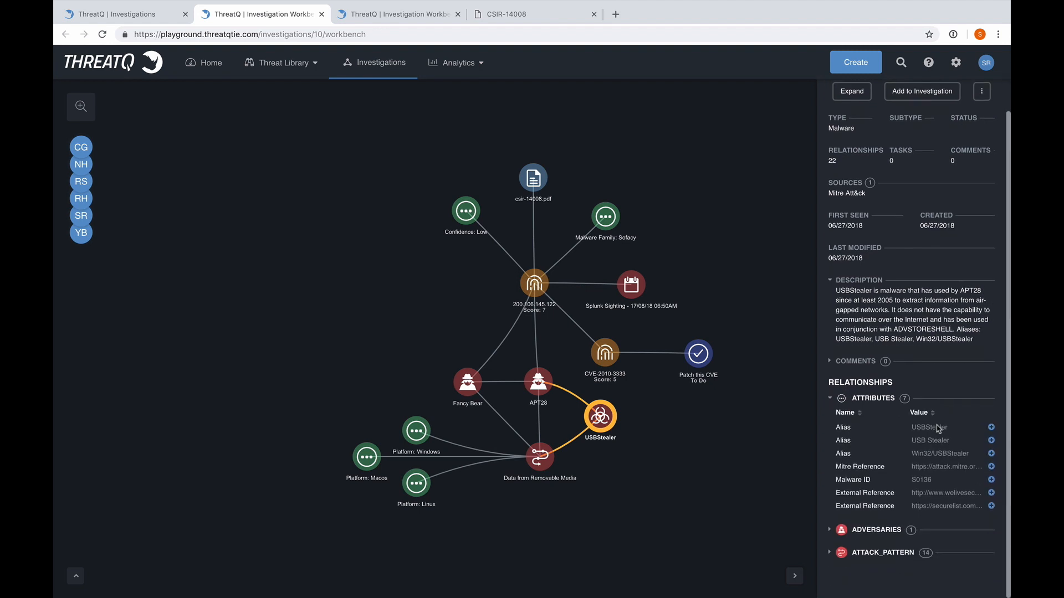
left_click(991, 492)
left_click(991, 506)
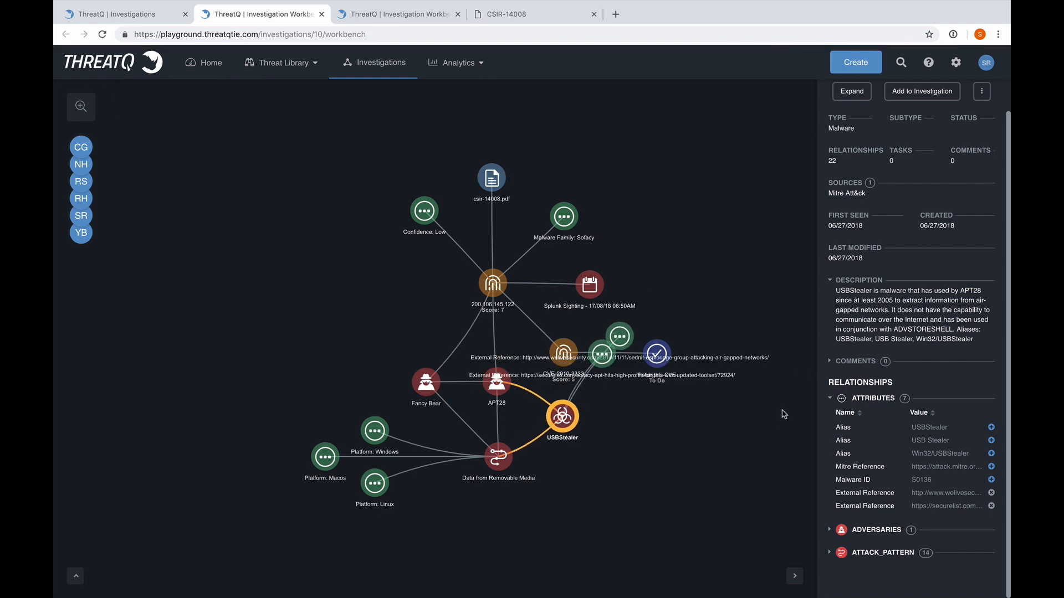
left_click_drag(609, 354, 806, 382)
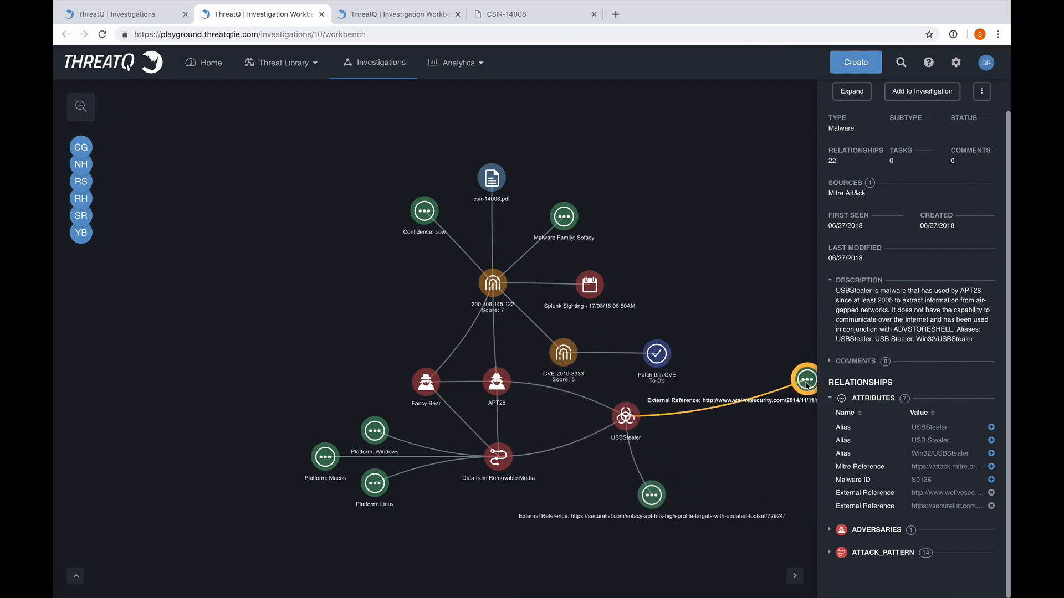
left_click_drag(655, 493, 759, 472)
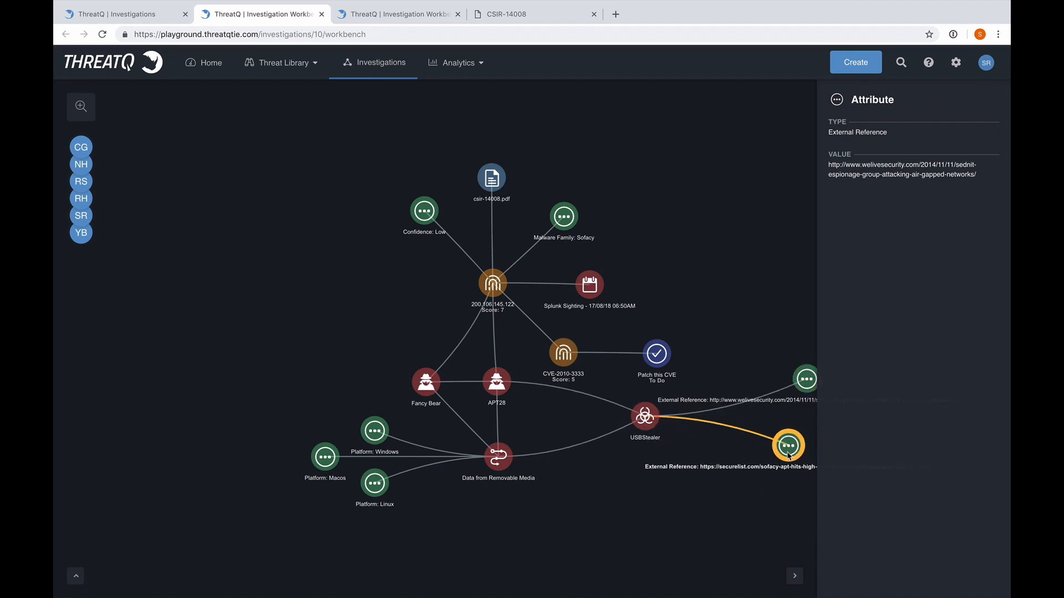
left_click_drag(625, 537, 487, 528)
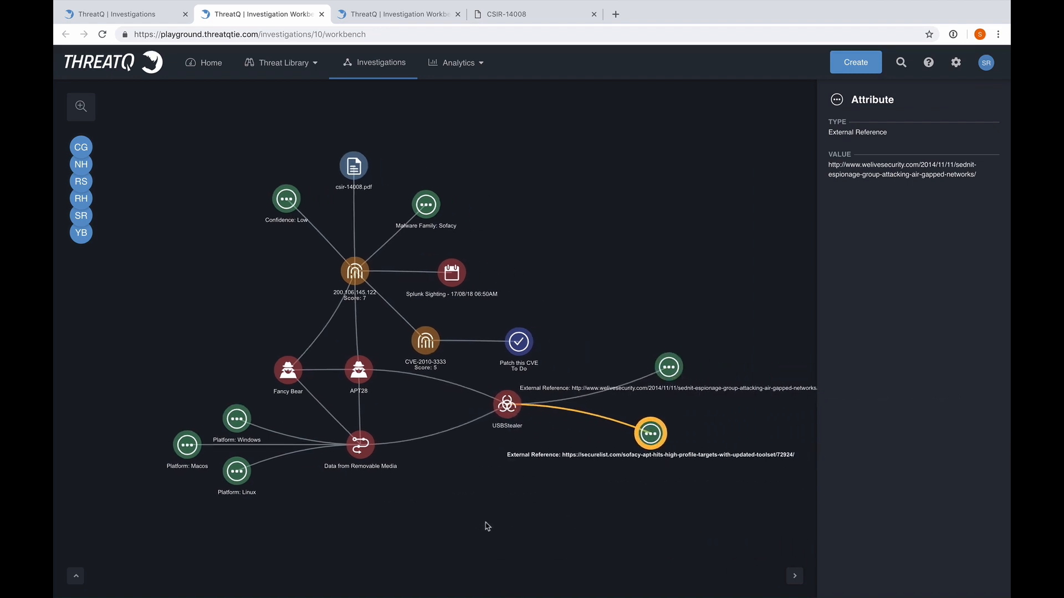
Show the course of action Data from Removable Media Mitigation and place its node directly below the Data from Removable Media attack pattern
left_click(359, 445)
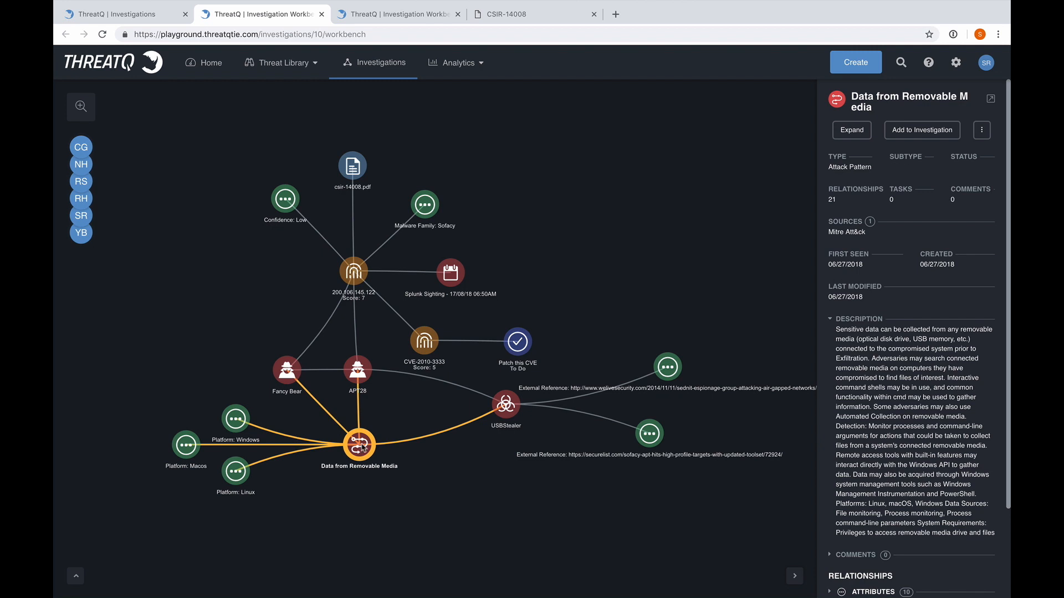
scroll(894, 426, "down", 2)
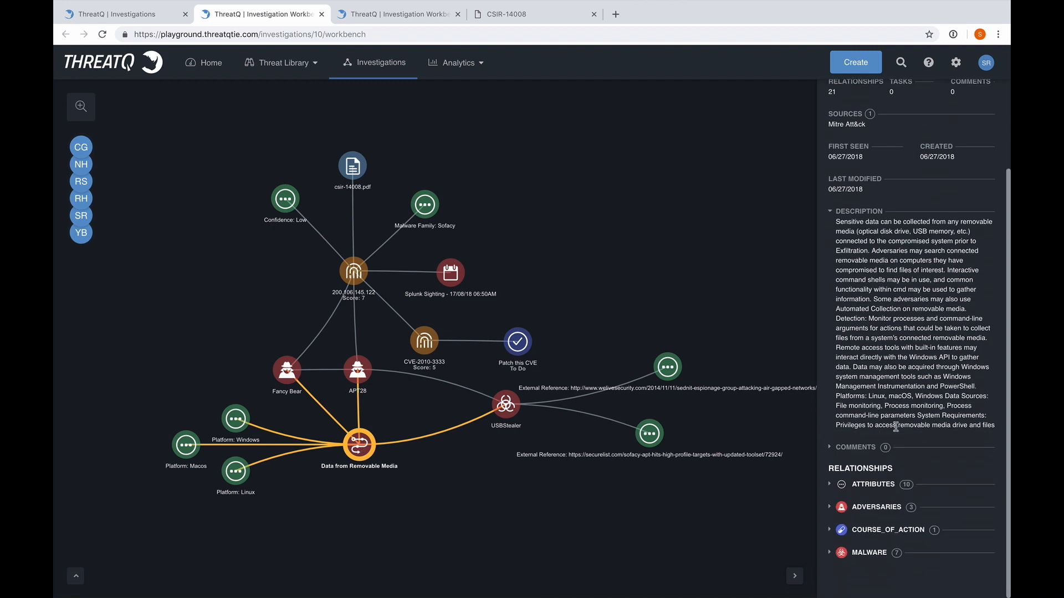
left_click(829, 532)
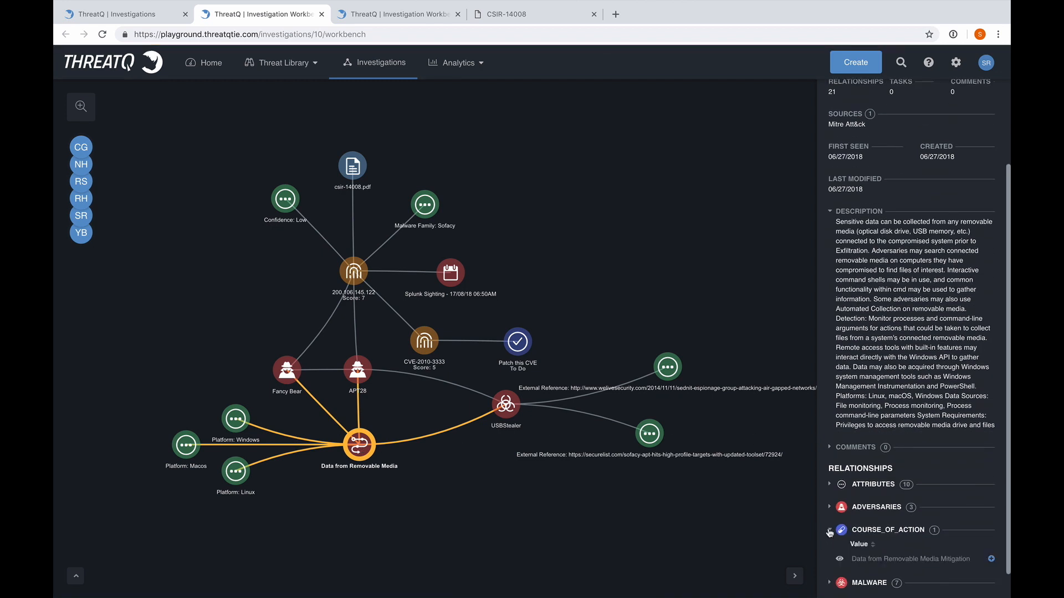
scroll(907, 453, "down", 1)
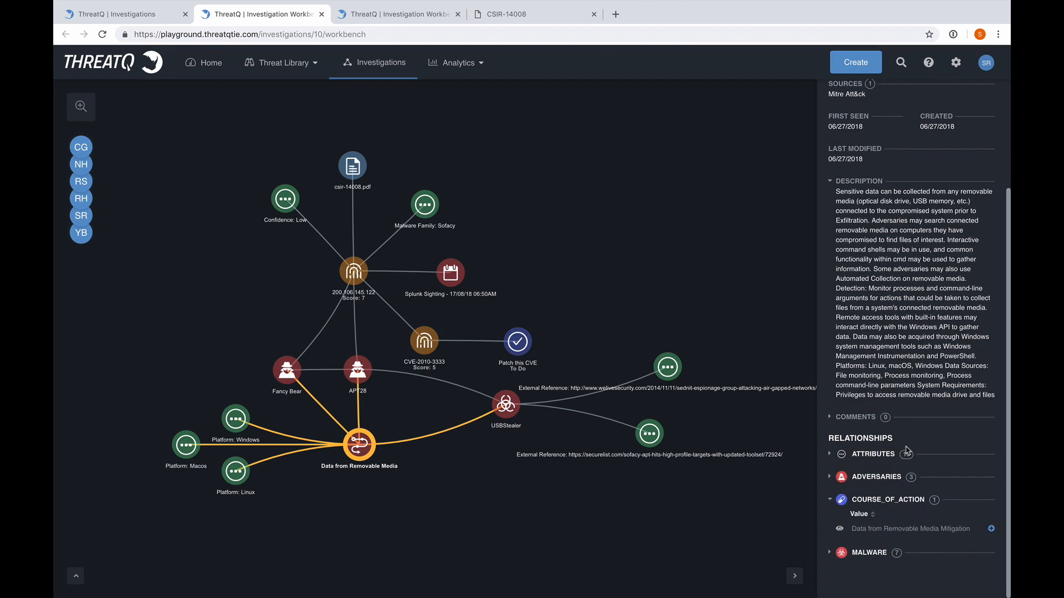
left_click(991, 529)
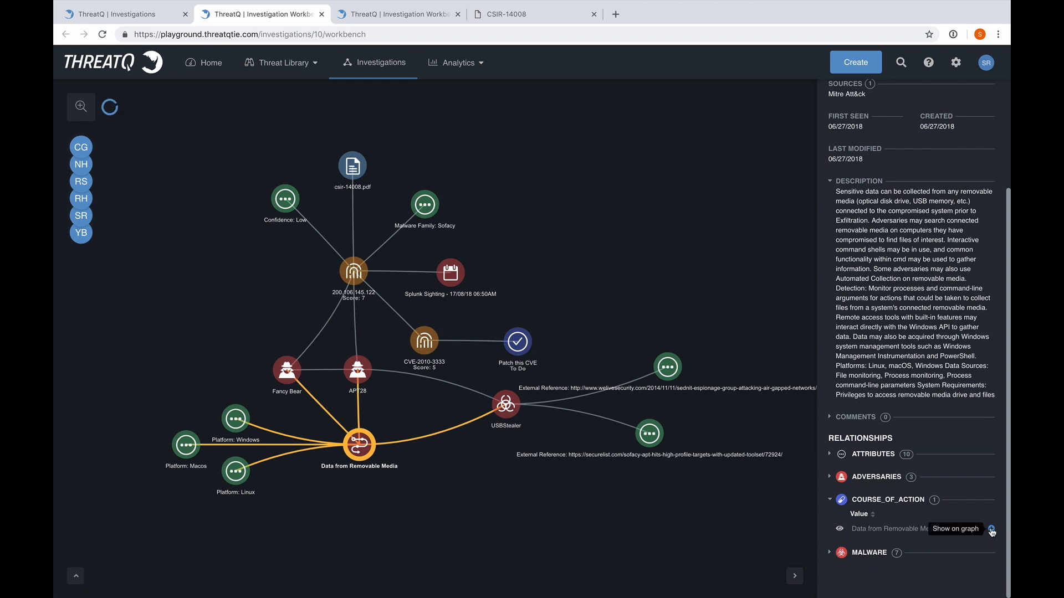
left_click_drag(467, 413, 399, 529)
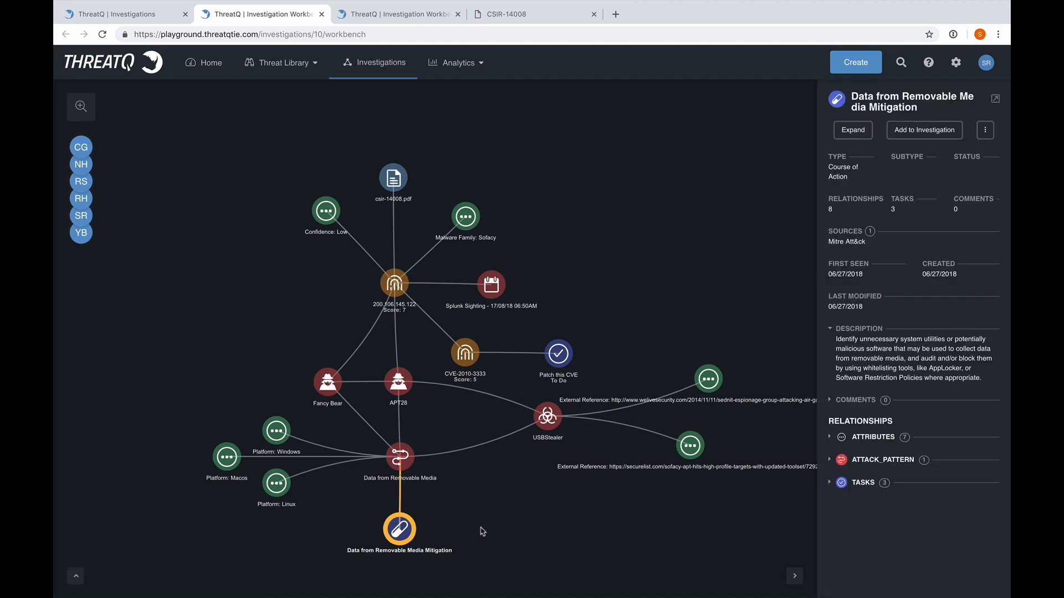
left_click_drag(515, 490, 478, 470)
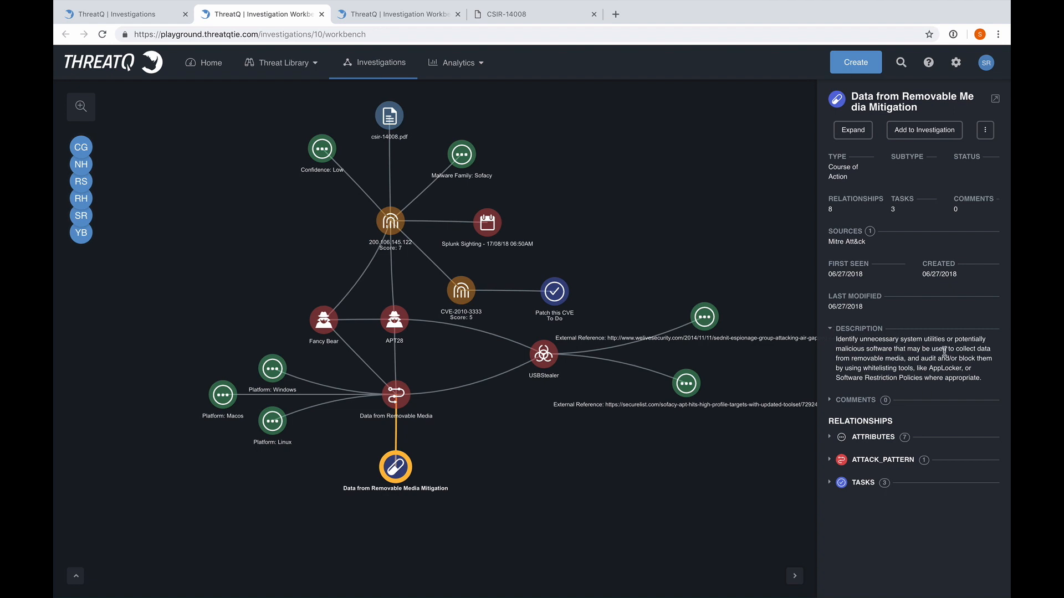
Show the mitigation's sans.org and blog.jpcert.or.jp External Reference attributes and spread their nodes out to the right of Data from Removable Media Mitigation
left_click(829, 437)
scroll(961, 416, "down", 2)
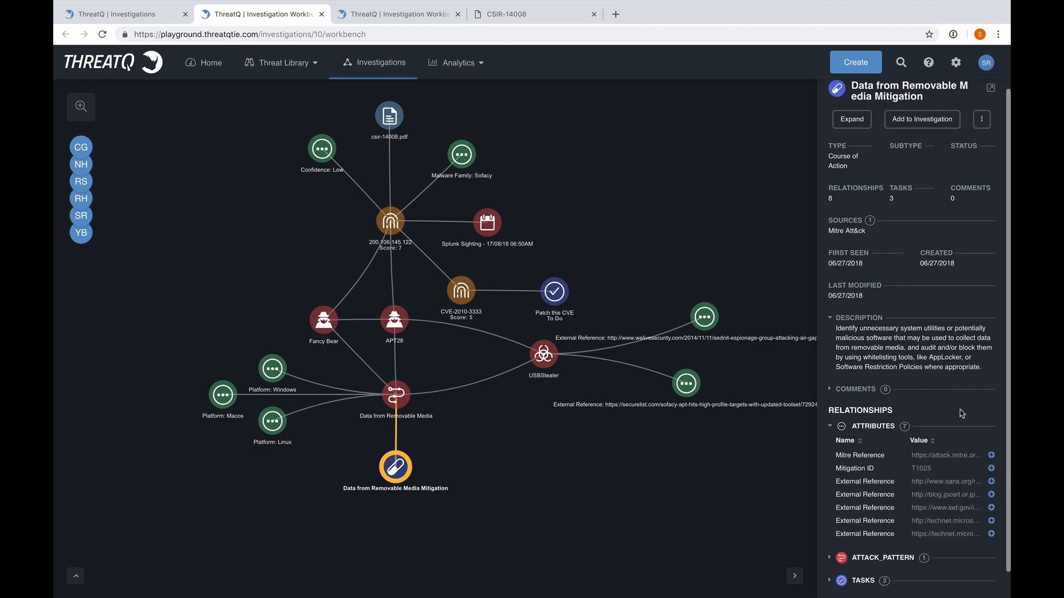
left_click(991, 453)
left_click(991, 466)
left_click_drag(717, 506, 689, 357)
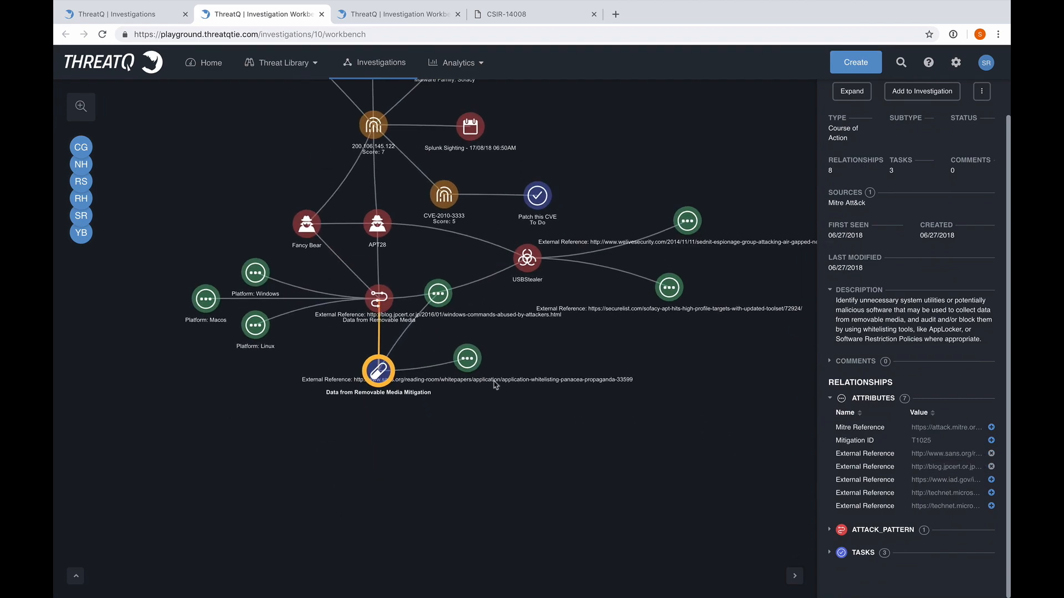
left_click_drag(475, 374, 640, 344)
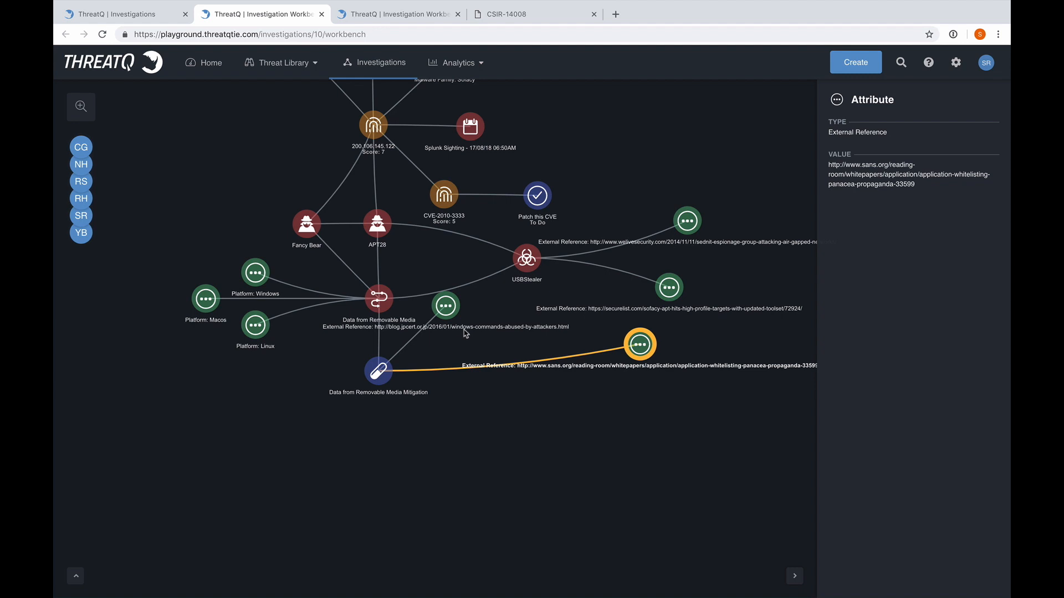
left_click_drag(442, 303, 635, 400)
Start a new task on the Data from Removable Media Mitigation node and name it Deploy Defensive Countermeasures
left_click(378, 378)
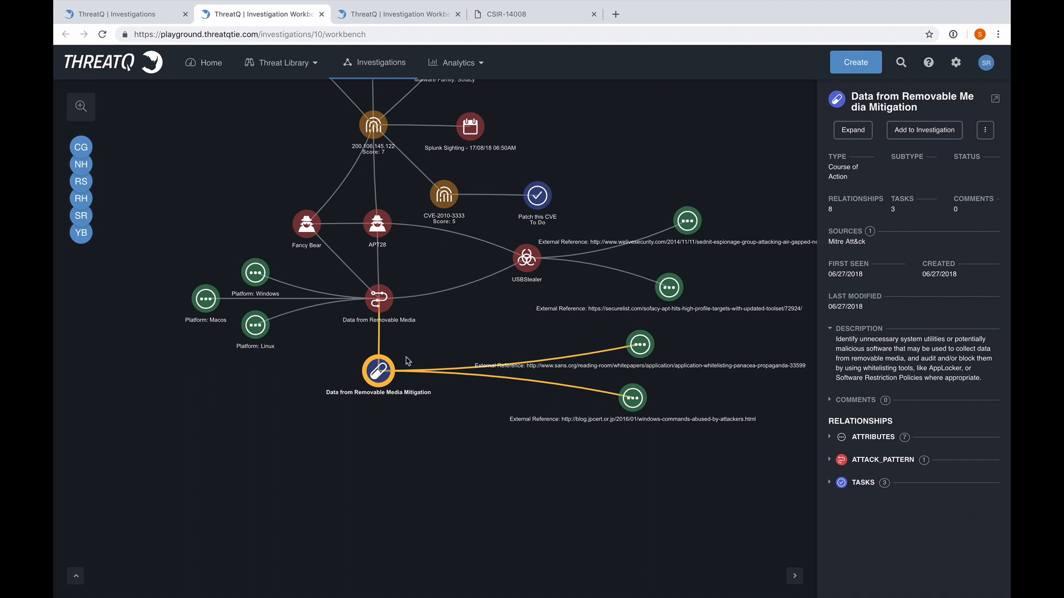
right_click(372, 378)
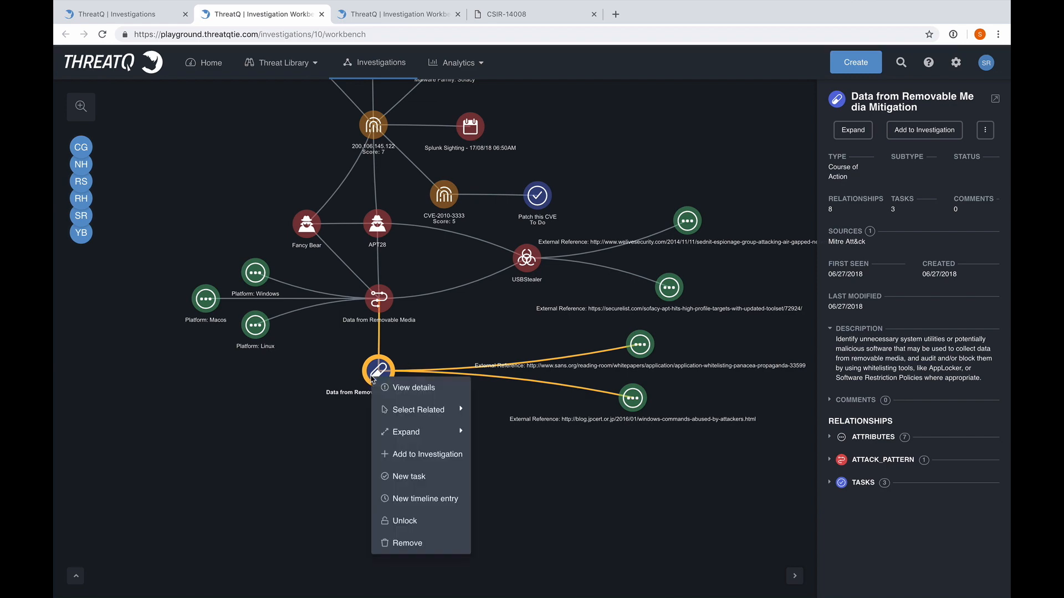
left_click(399, 476)
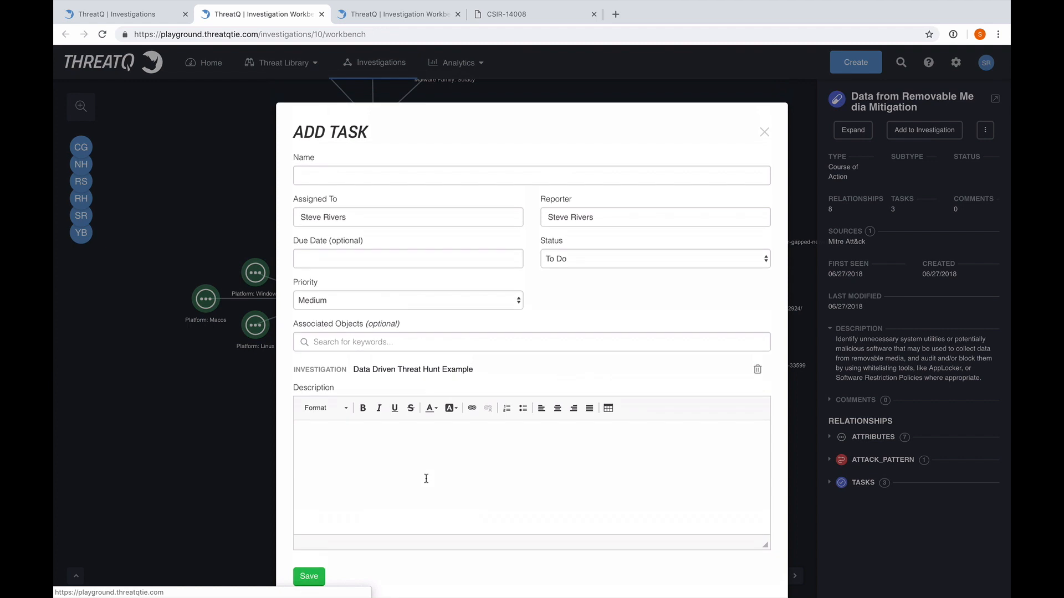
left_click(320, 176)
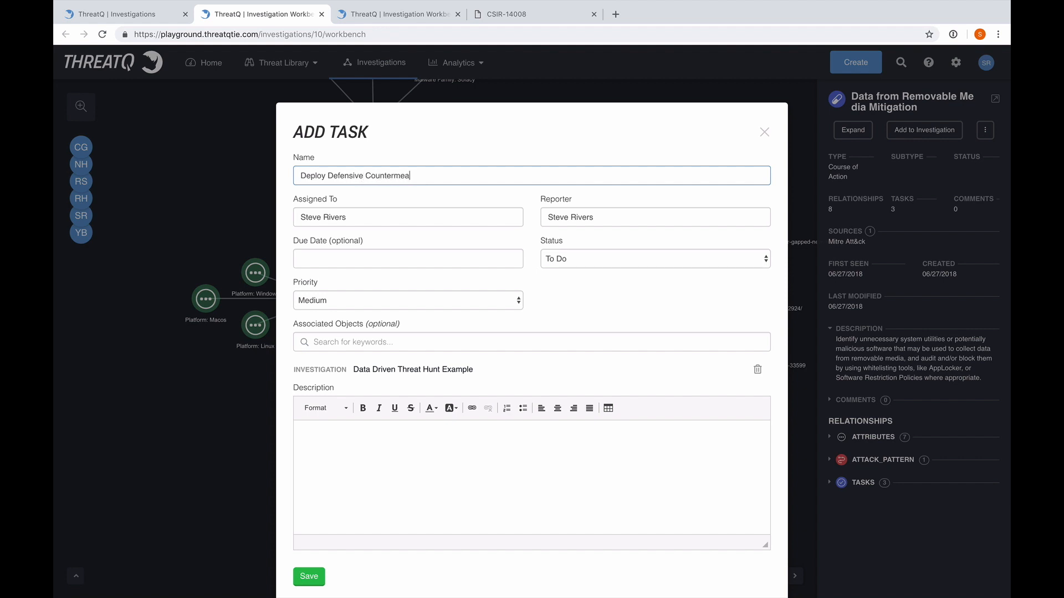
Assign the countermeasures task to a different team member with the due date 11/29/2018 and save it
left_click_drag(387, 216, 269, 209)
type("Rob")
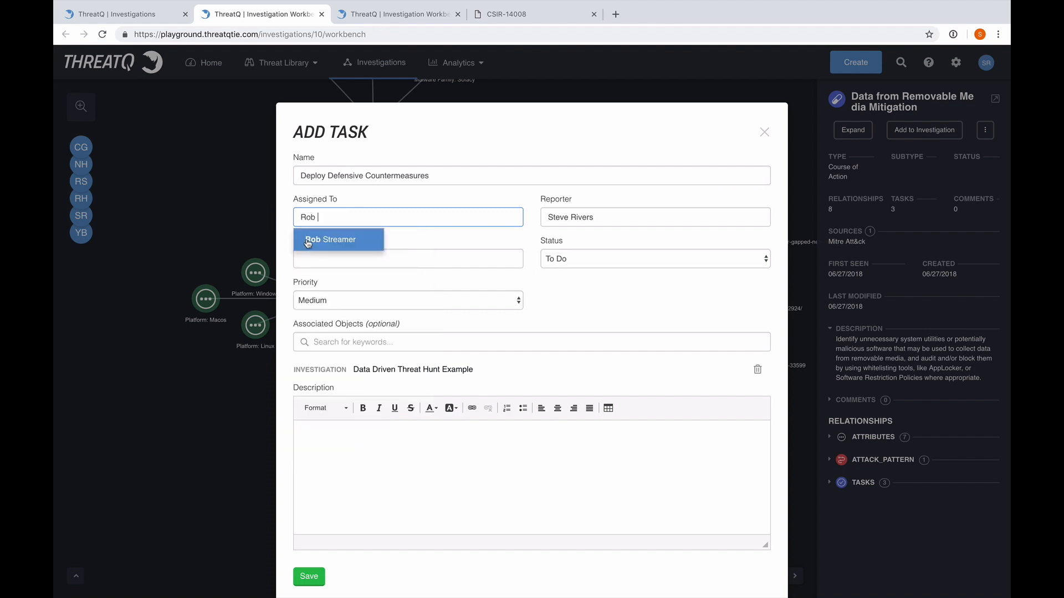
left_click(308, 240)
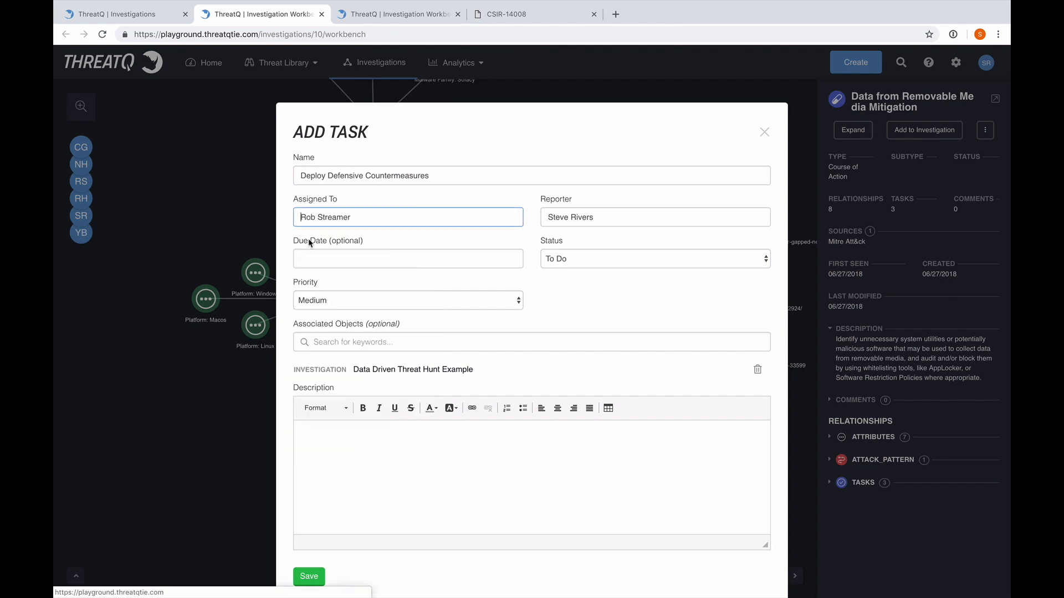
left_click(364, 260)
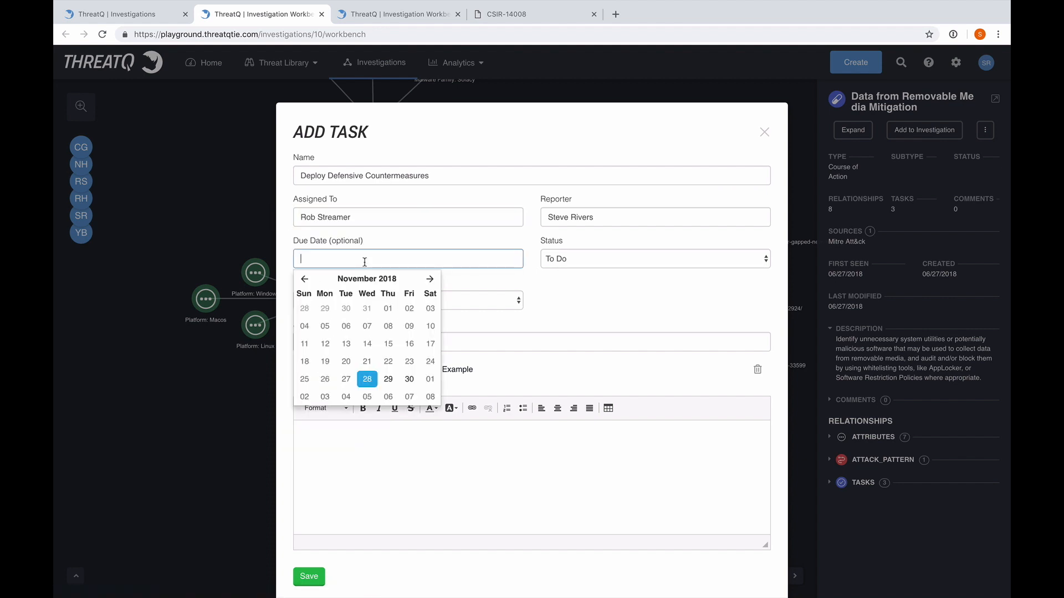
left_click(387, 377)
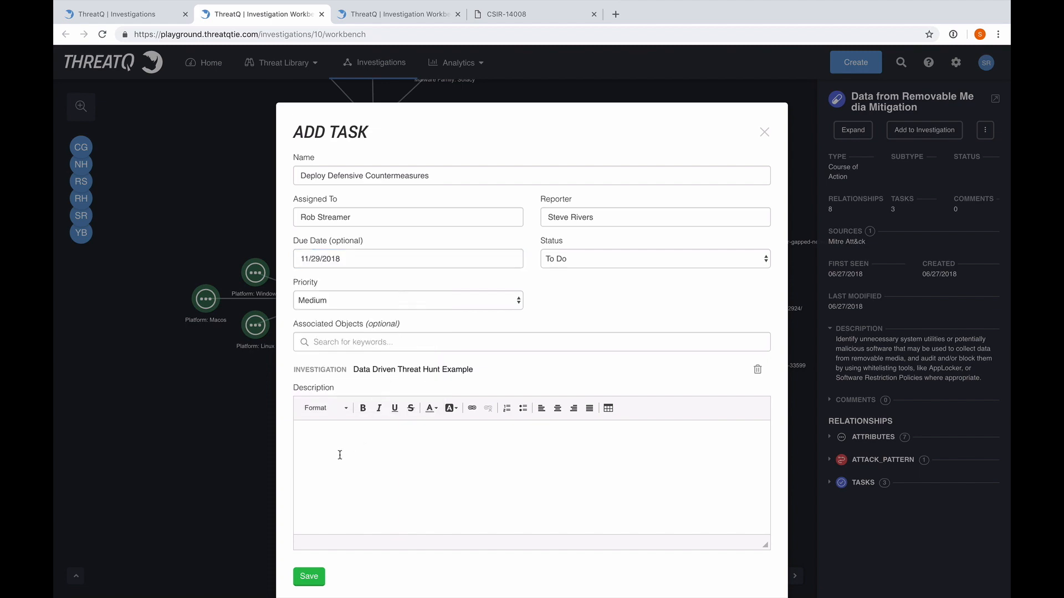
left_click(310, 578)
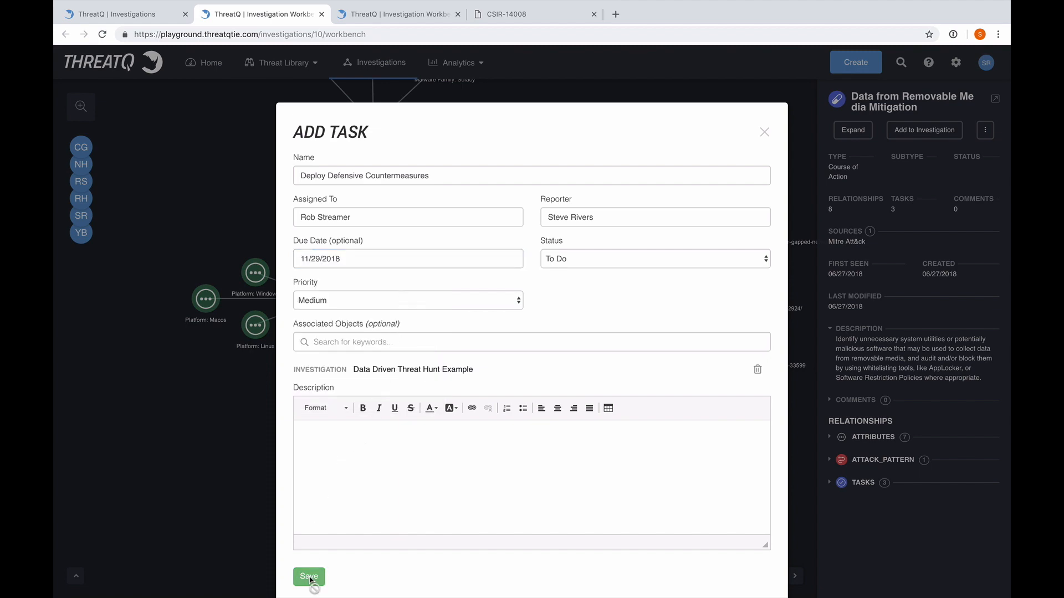